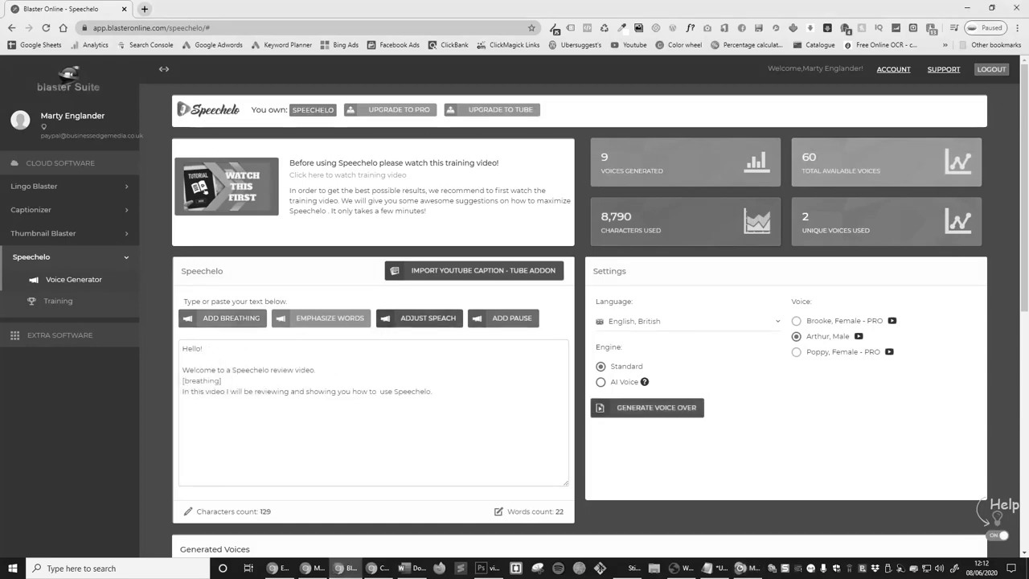
# Step: Wrap 'Speechelo' in emphasis tags and generate the Arthur voice-over
pyautogui.doubleClick(412, 392)
pyautogui.click(323, 318)
pyautogui.click(647, 407)
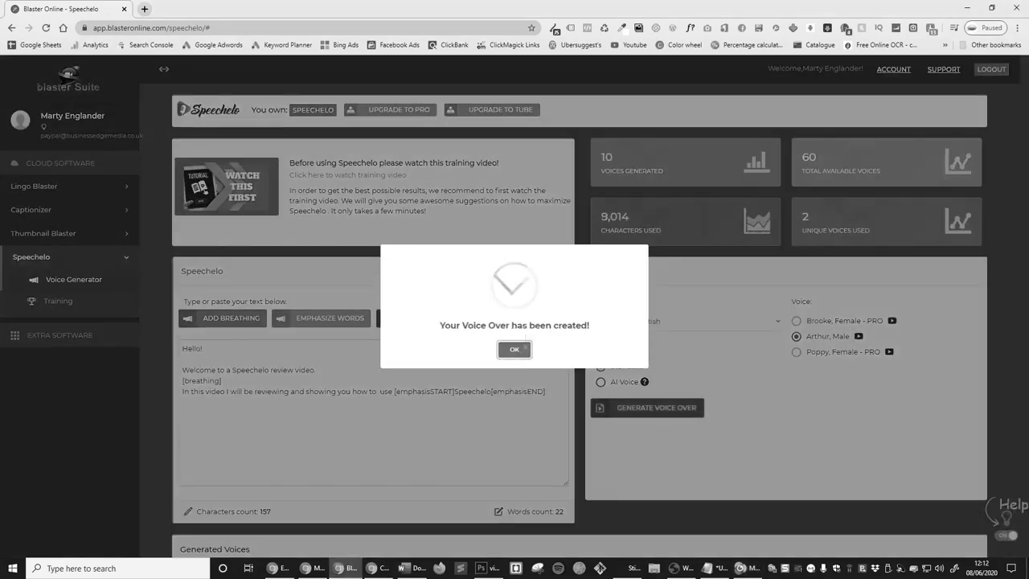
pyautogui.click(515, 349)
# Step: Play the audio preview of the newest generated voice
pyautogui.scroll(-3, 804, 362)
pyautogui.click(754, 444)
pyautogui.click(380, 159)
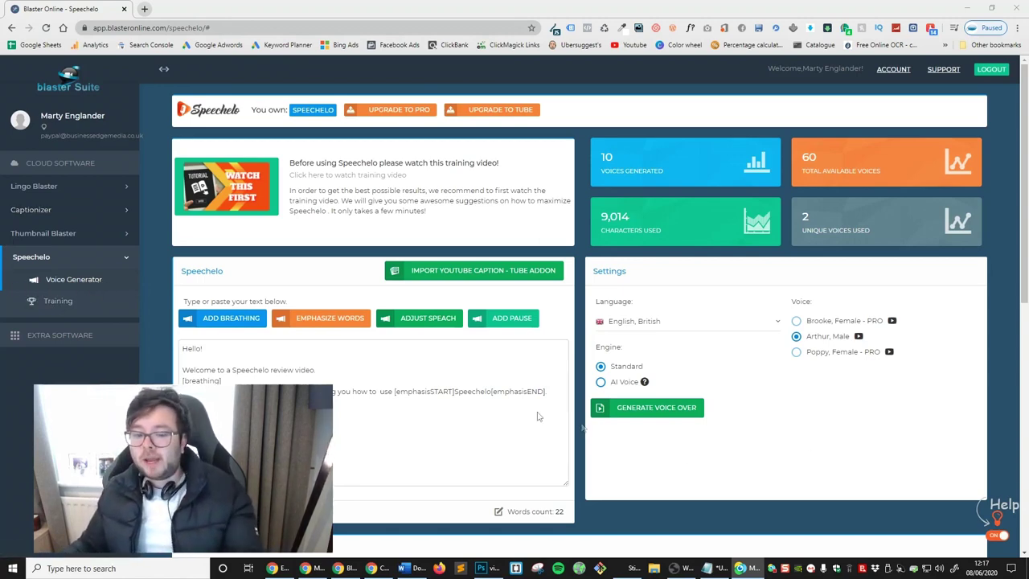
# Step: Go to the Training page with the 02:23 Full Training Video
pyautogui.click(56, 301)
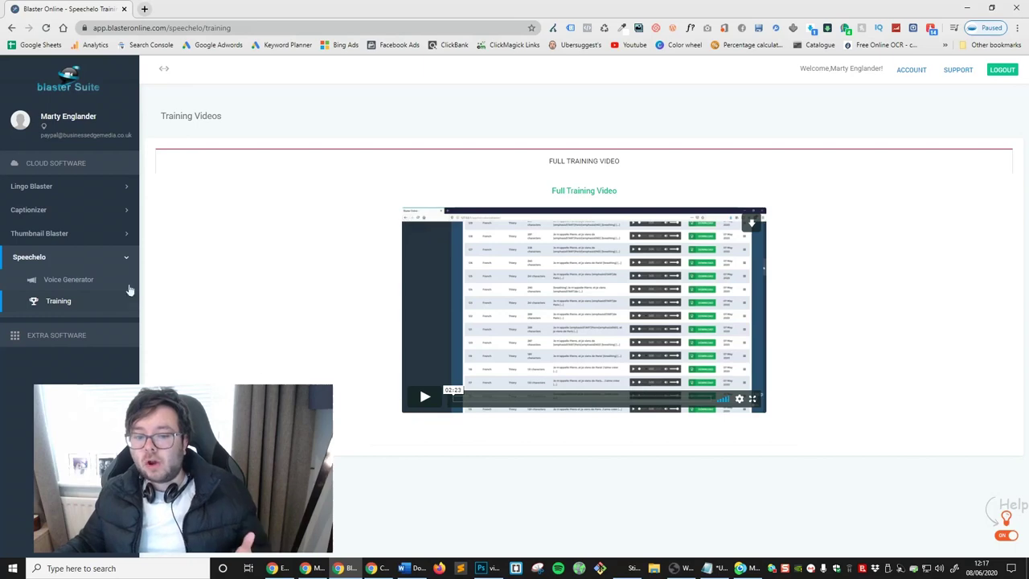
# Step: Return from Training to the Voice Generator page
pyautogui.click(125, 280)
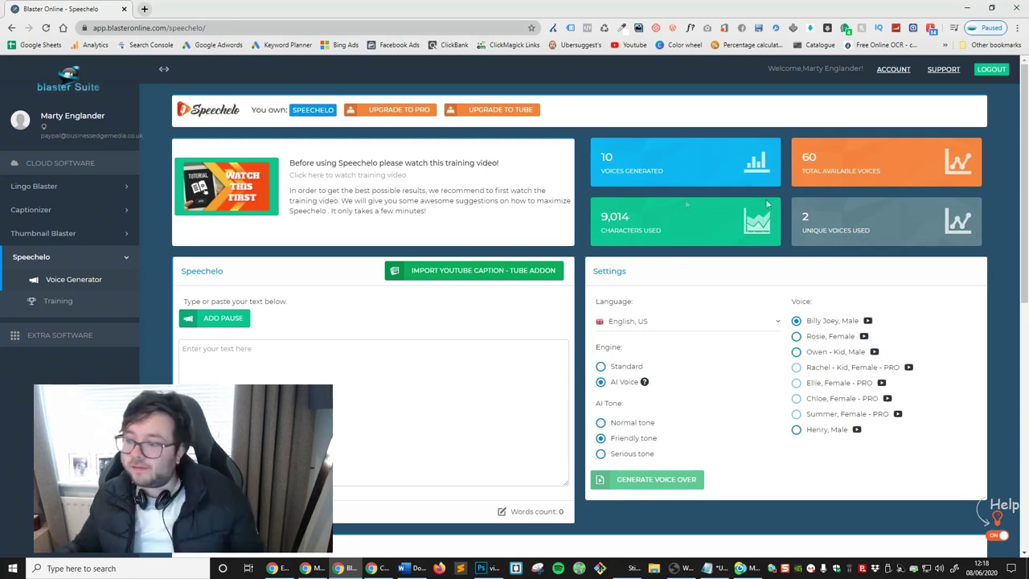
pyautogui.moveTo(598, 170); pyautogui.dragTo(665, 171)
pyautogui.moveTo(808, 180); pyautogui.dragTo(884, 171)
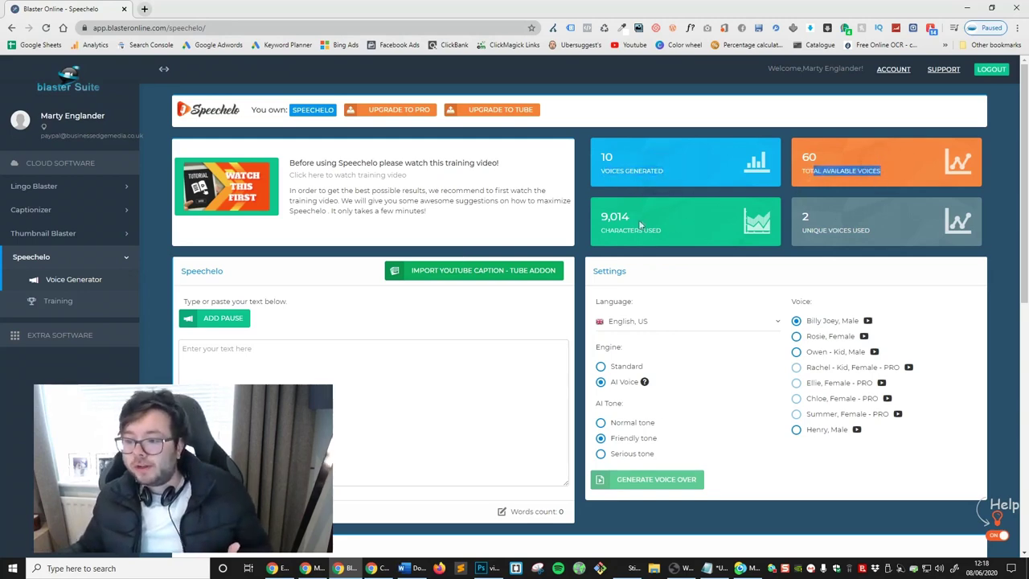
pyautogui.moveTo(622, 231); pyautogui.dragTo(690, 235)
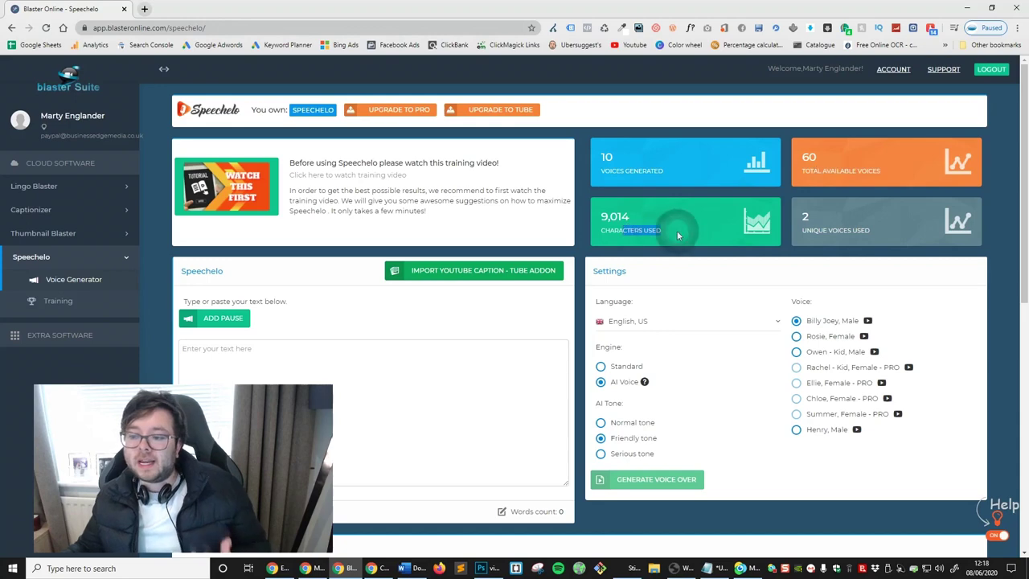
pyautogui.click(841, 231)
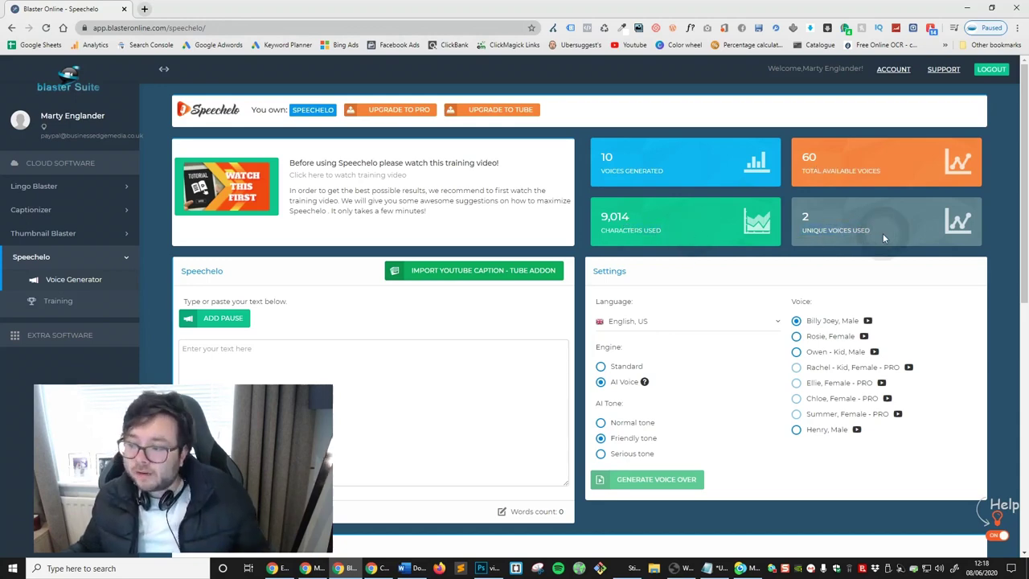
pyautogui.moveTo(604, 171); pyautogui.dragTo(709, 172)
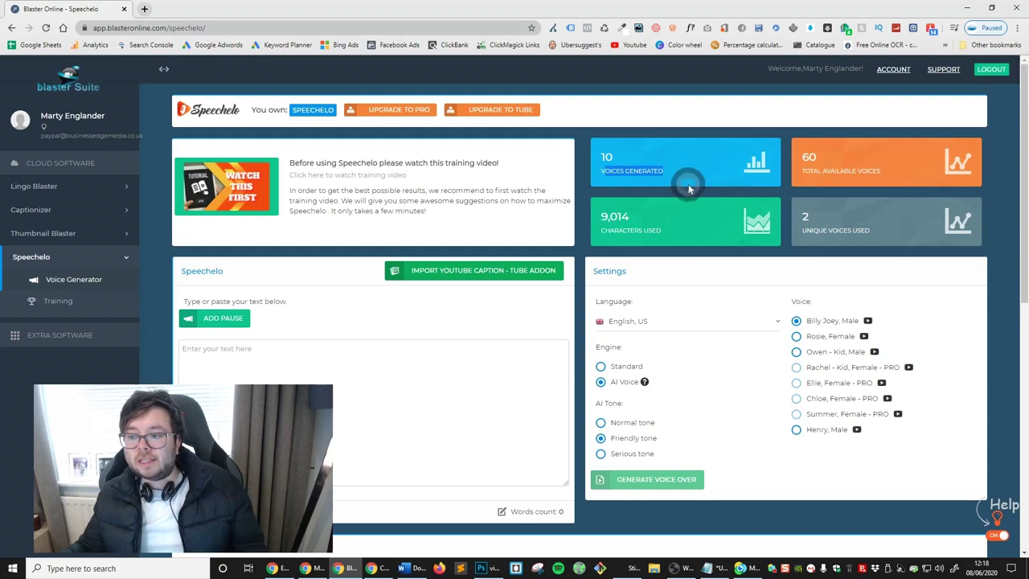
pyautogui.click(688, 187)
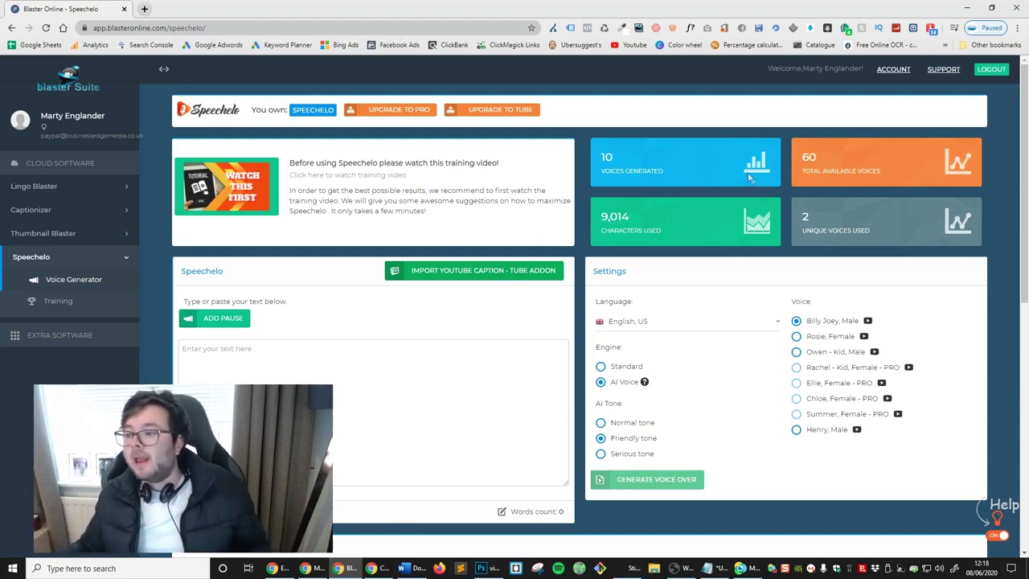
pyautogui.click(832, 166)
pyautogui.doubleClick(869, 169)
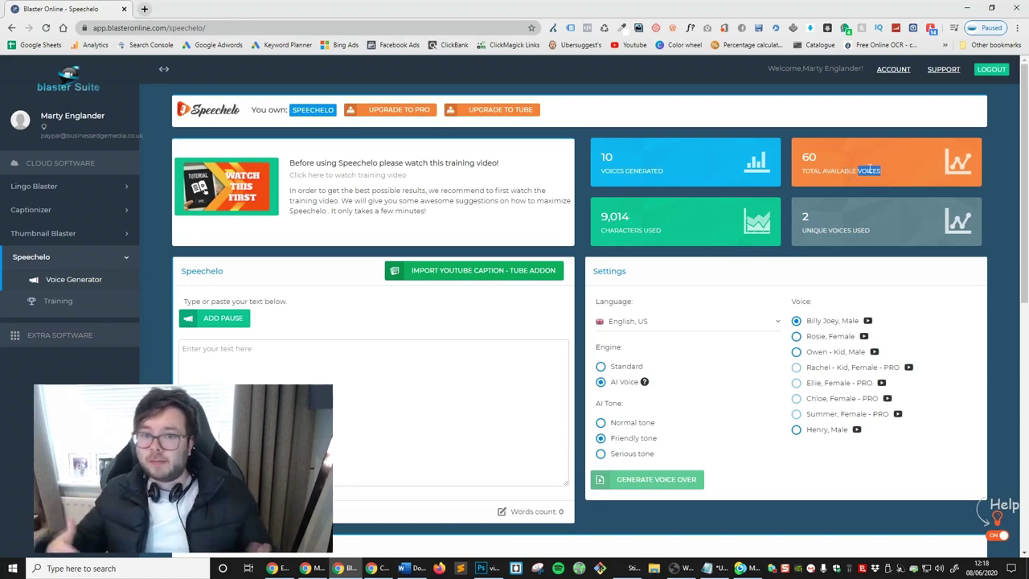
pyautogui.click(828, 158)
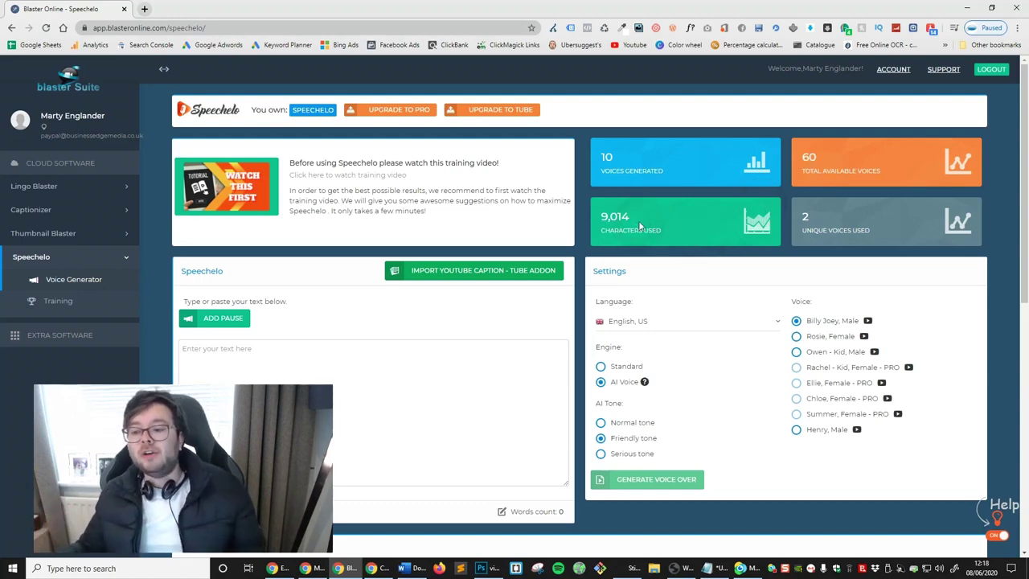
pyautogui.moveTo(601, 220); pyautogui.dragTo(629, 220)
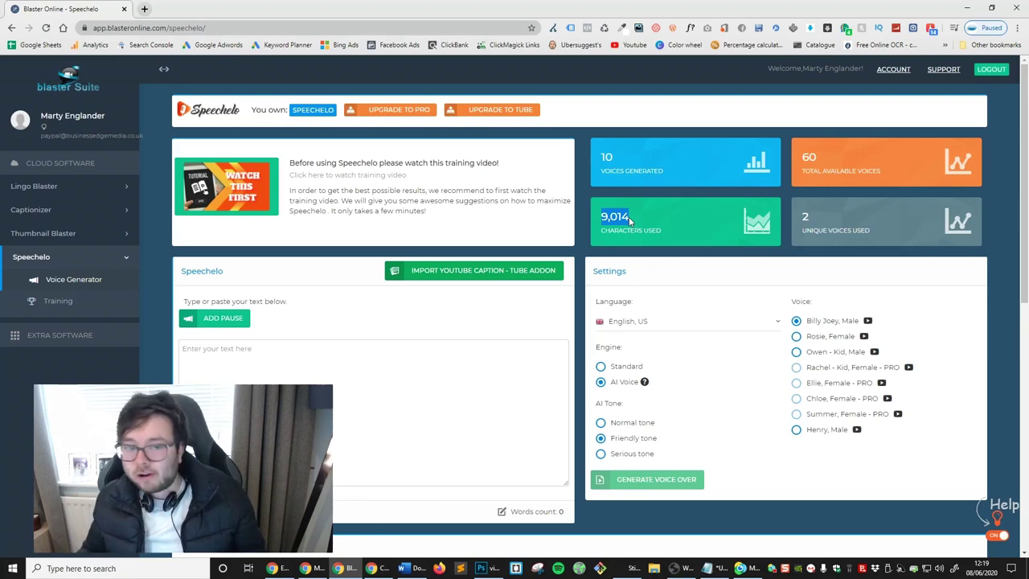
pyautogui.doubleClick(631, 222)
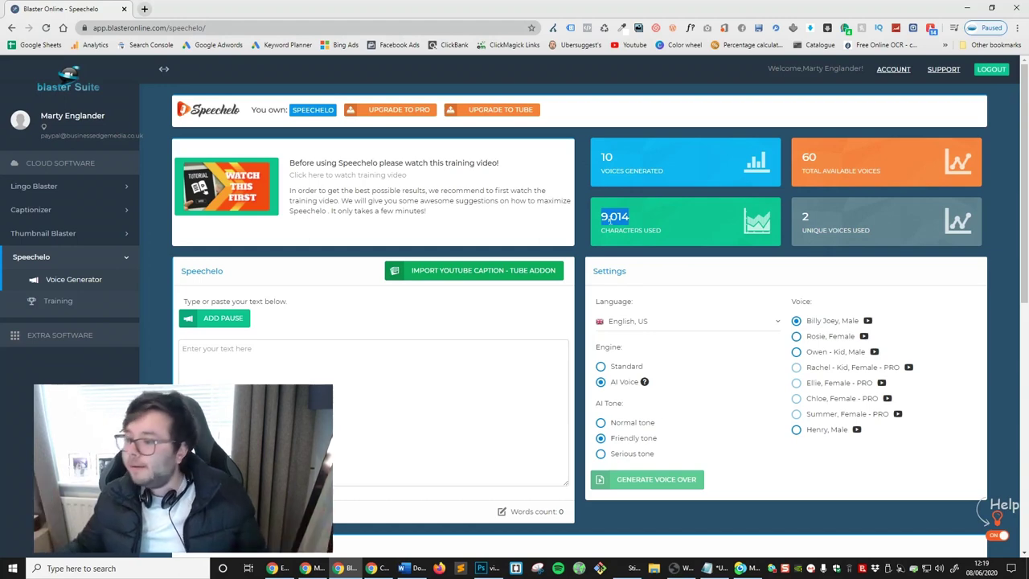
pyautogui.click(897, 239)
pyautogui.doubleClick(838, 229)
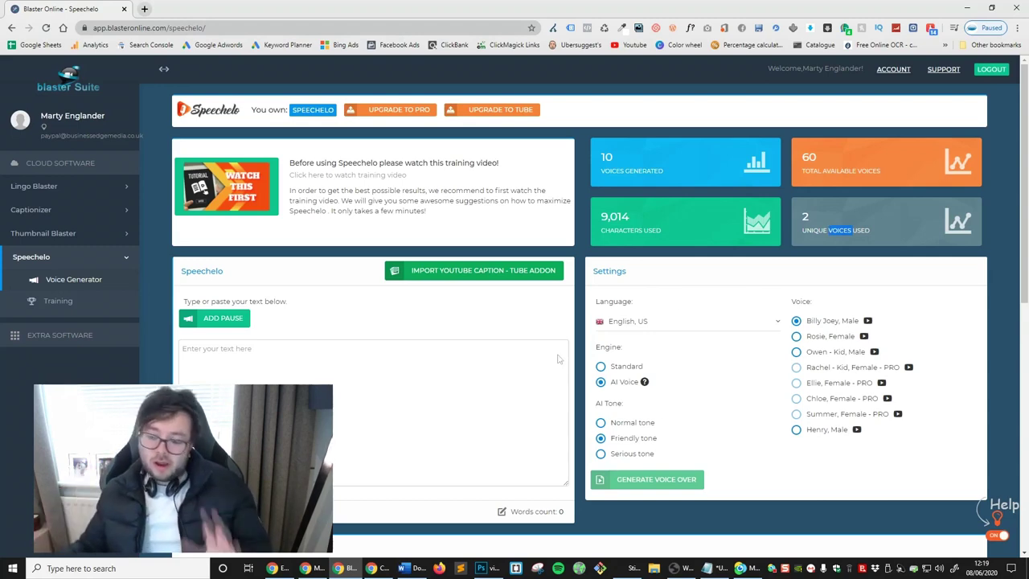
# Step: Paste the 21-word 'Hello!' review intro into the script box exactly once
pyautogui.click(425, 426)
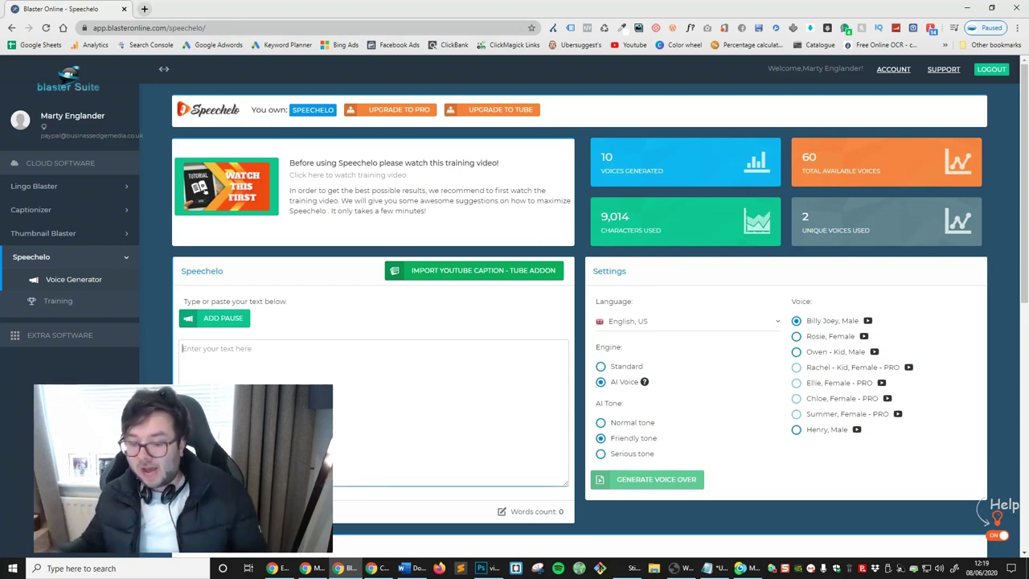
pyautogui.hotkey('ctrl', 'v')
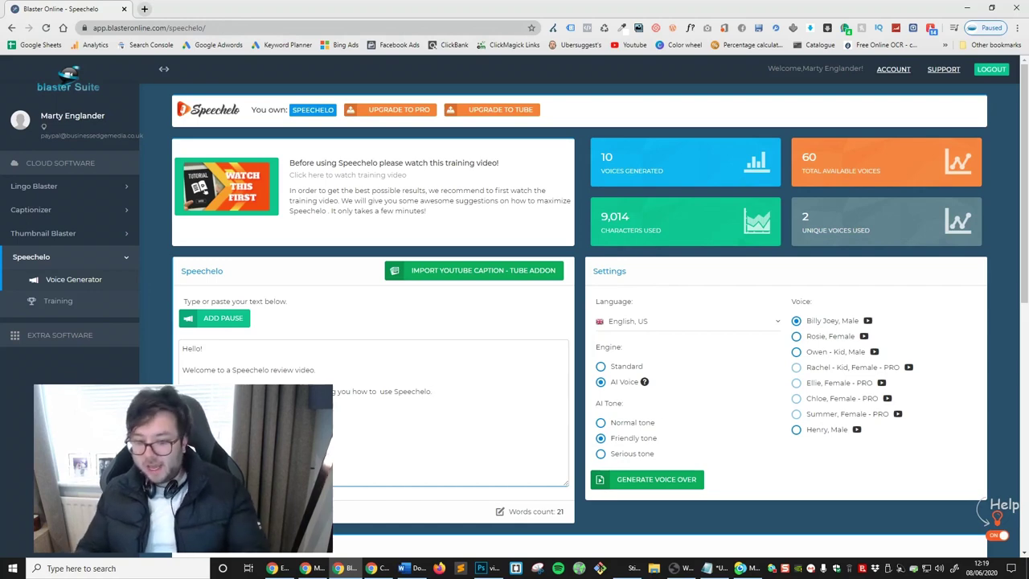
pyautogui.hotkey('ctrl', 'v')
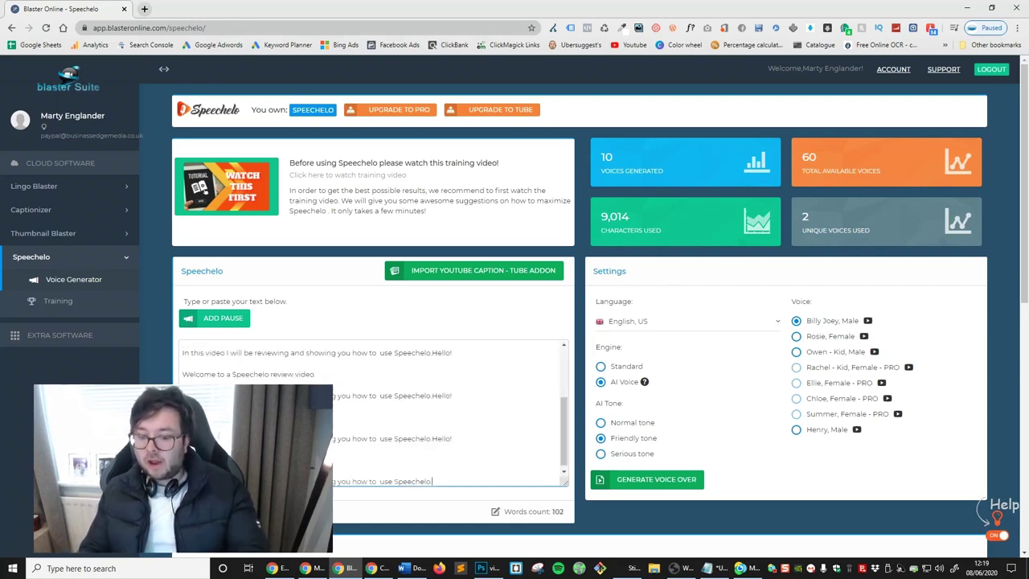
pyautogui.hotkey('ctrl', 'a')
pyautogui.press('BackSpace')
pyautogui.hotkey('ctrl', 'v')
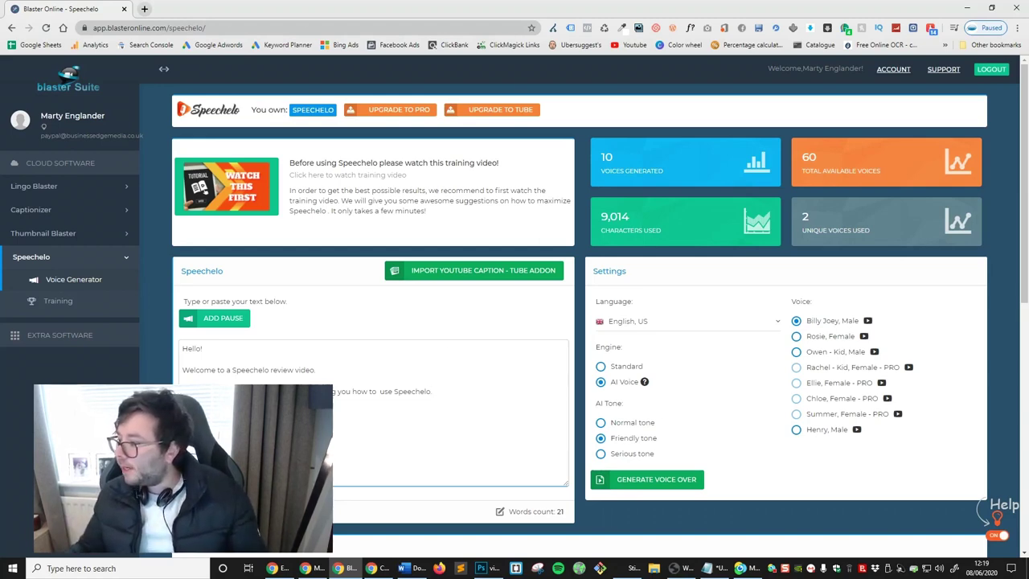
pyautogui.scroll(-2, 377, 410)
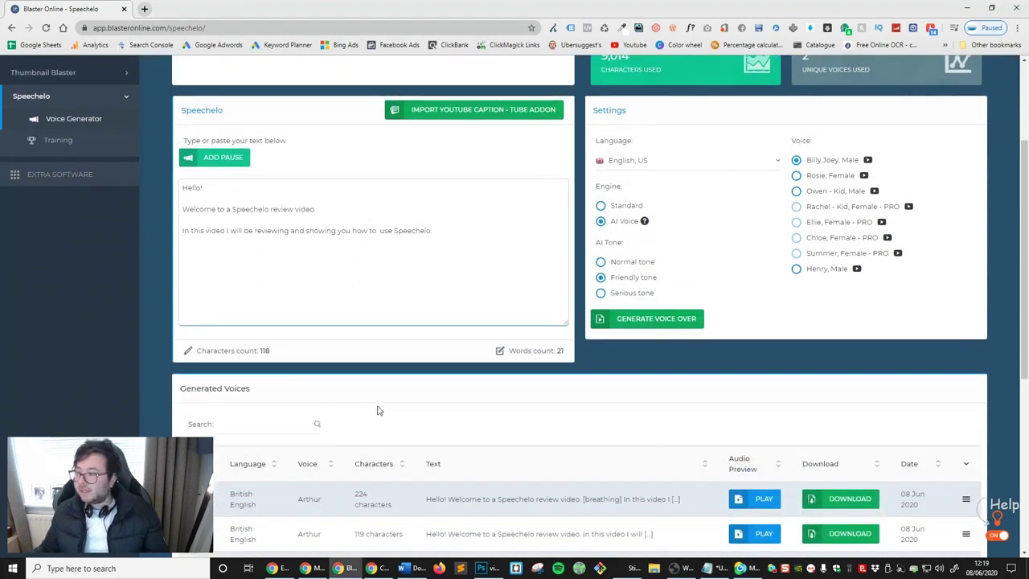
pyautogui.click(232, 209)
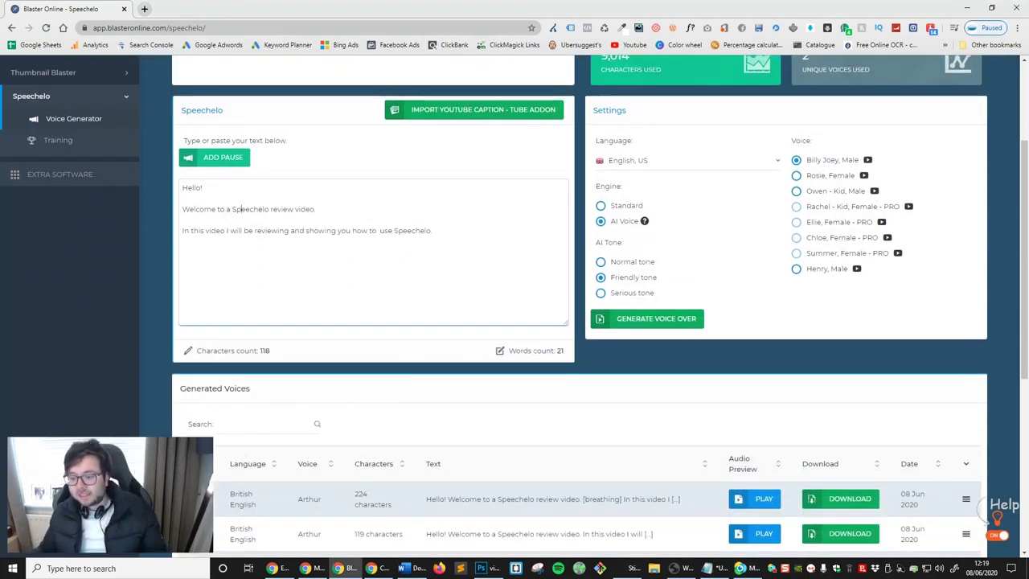
pyautogui.tripleClick(264, 351)
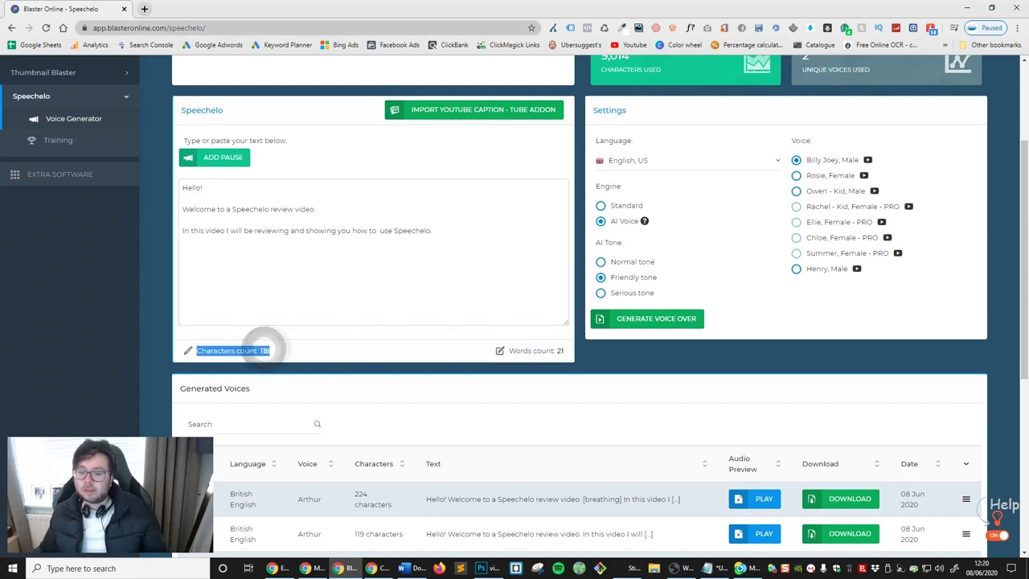
pyautogui.click(522, 347)
pyautogui.scroll(1, 523, 348)
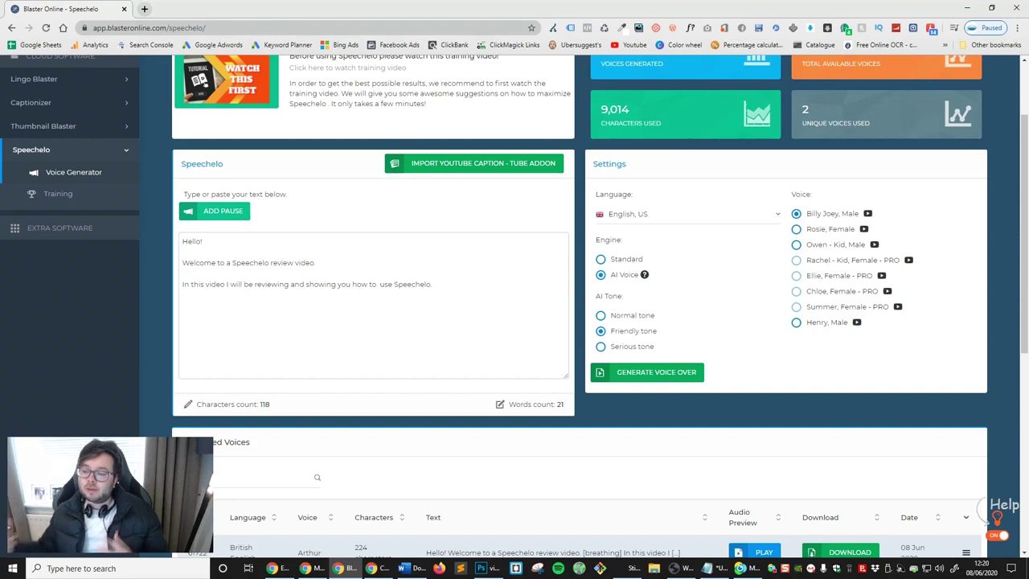
pyautogui.click(487, 352)
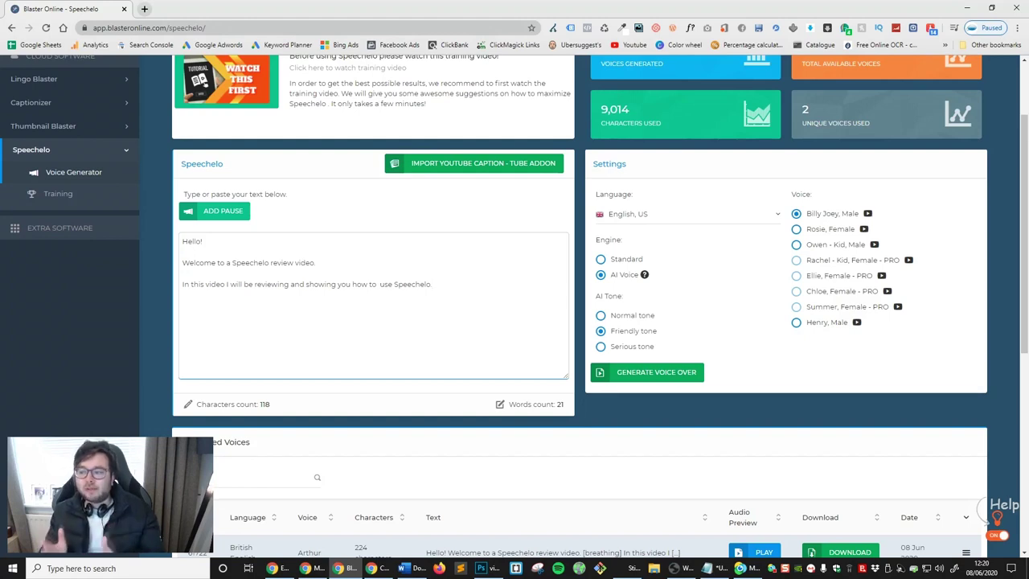
# Step: Set language English, British, the Arthur, Male voice and the Standard engine
pyautogui.click(798, 244)
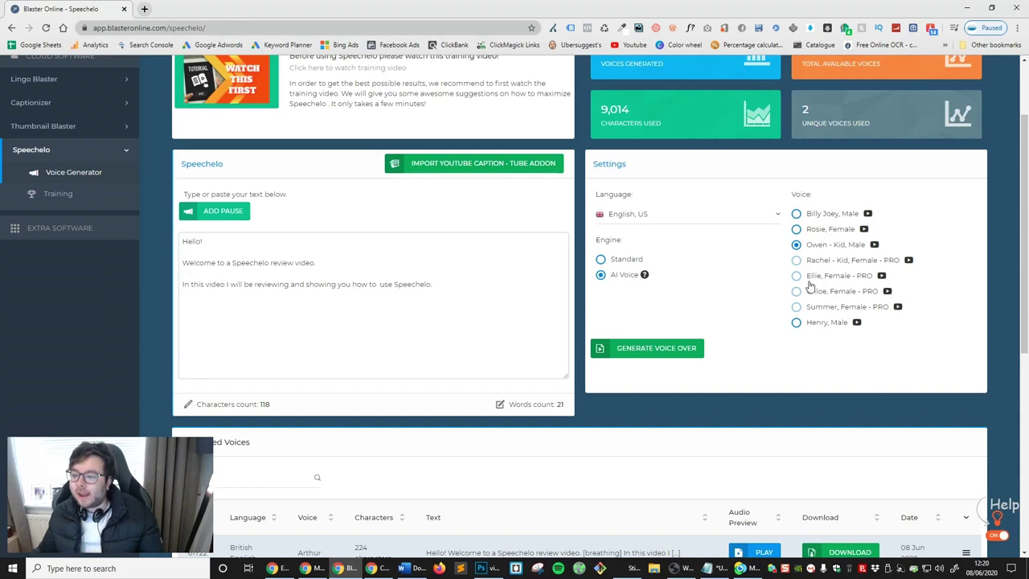
pyautogui.click(652, 217)
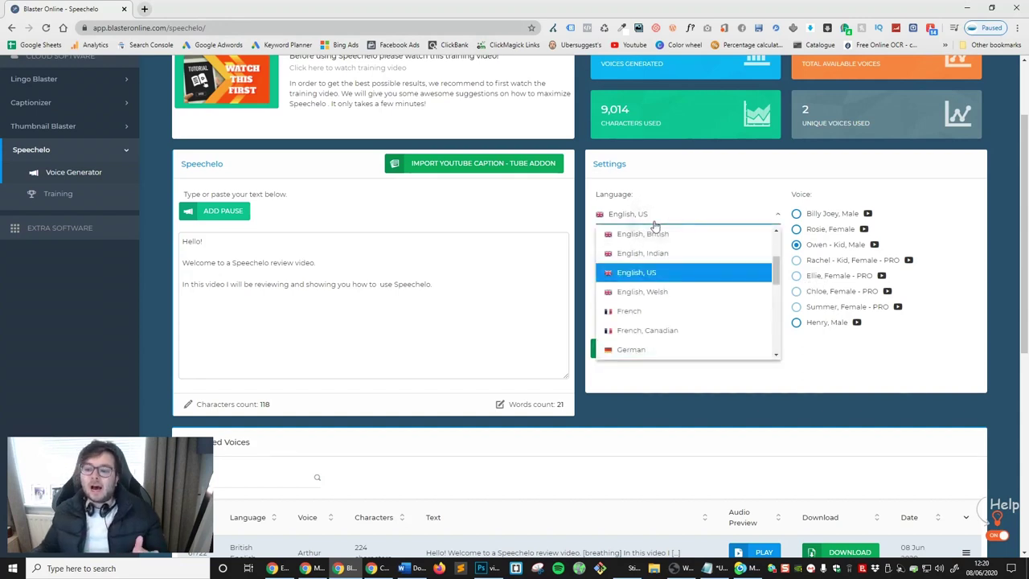
pyautogui.scroll(-5, 687, 281)
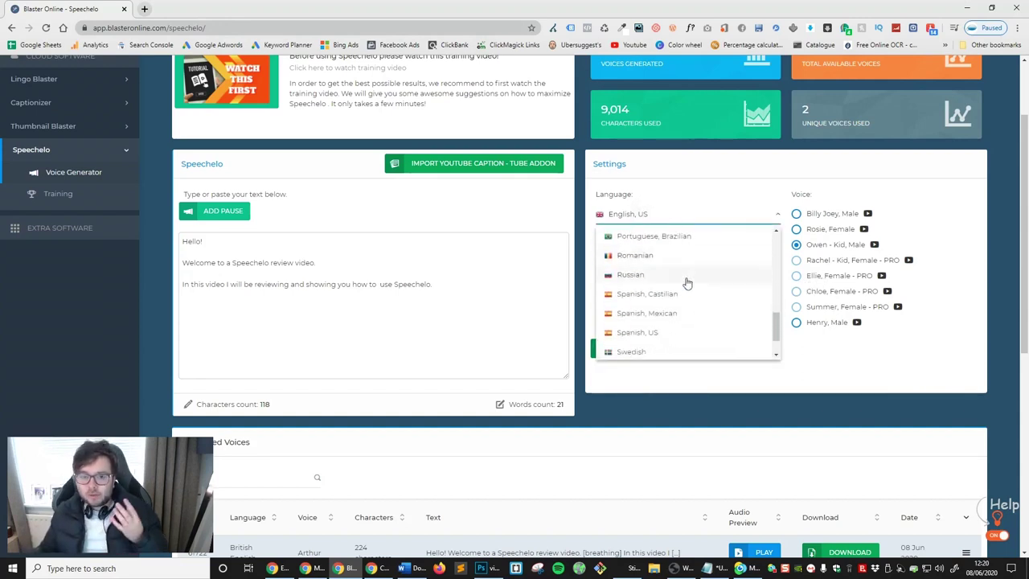
pyautogui.scroll(5, 683, 290)
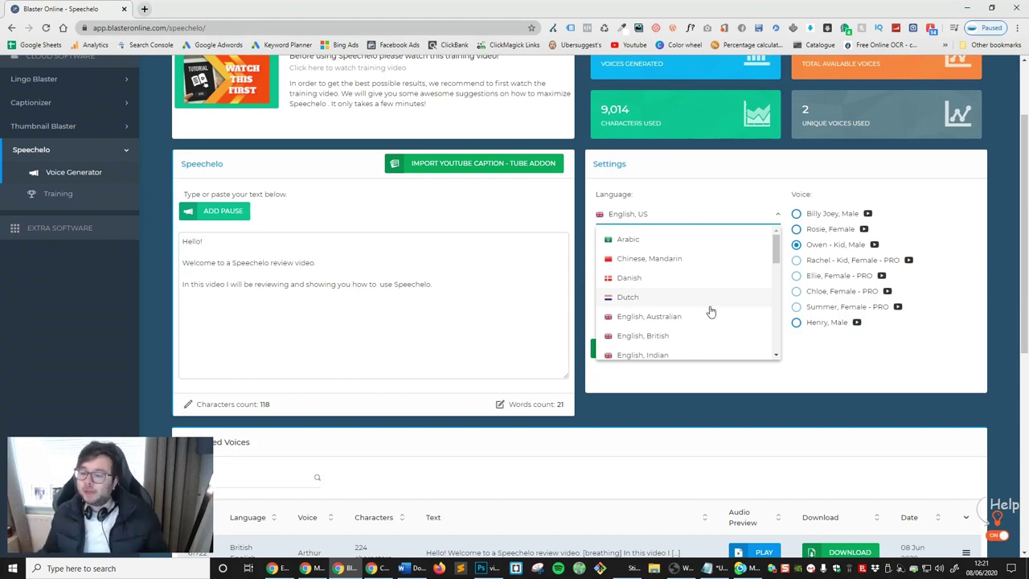
pyautogui.scroll(-1, 712, 309)
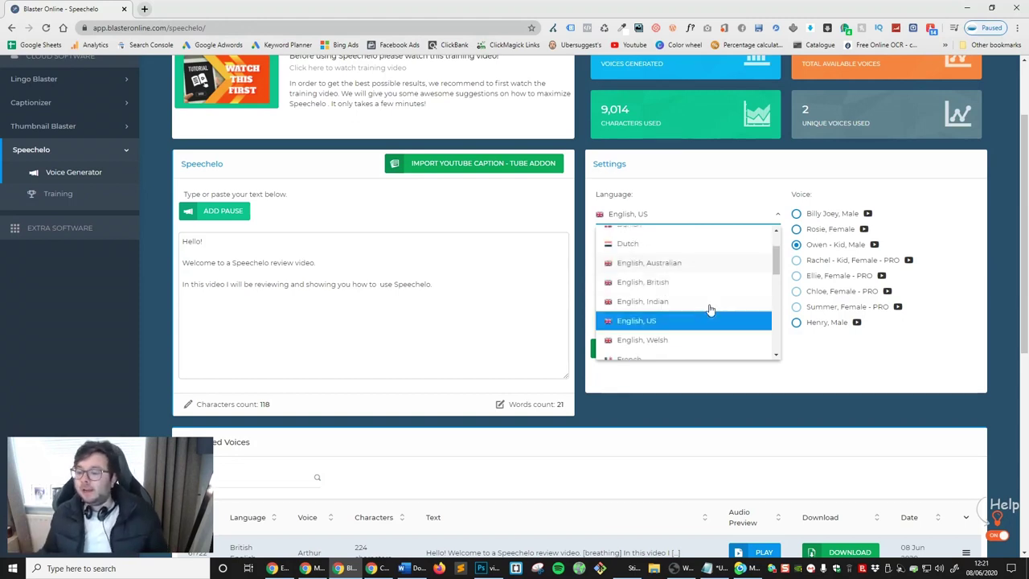
pyautogui.click(663, 284)
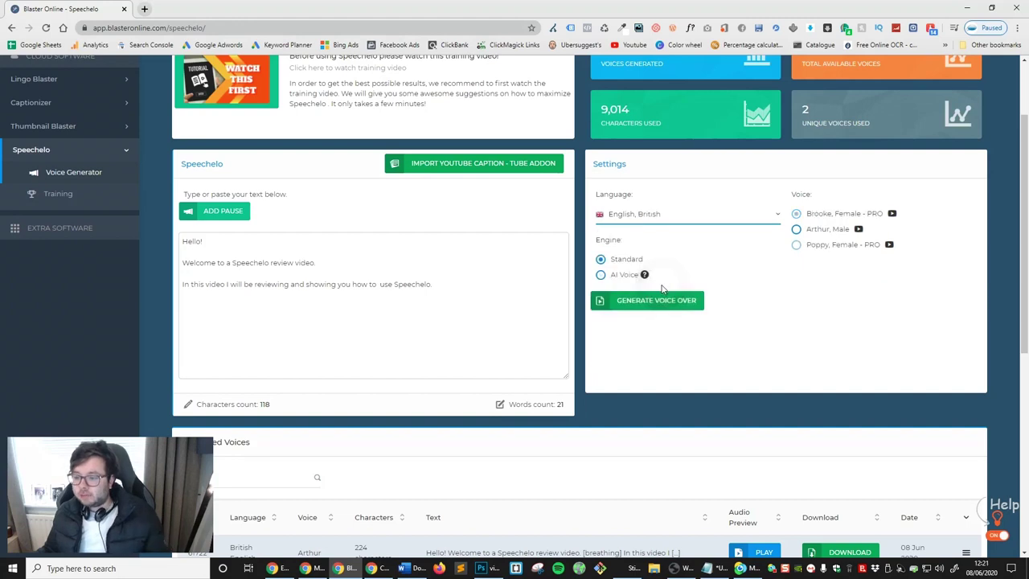
pyautogui.click(796, 230)
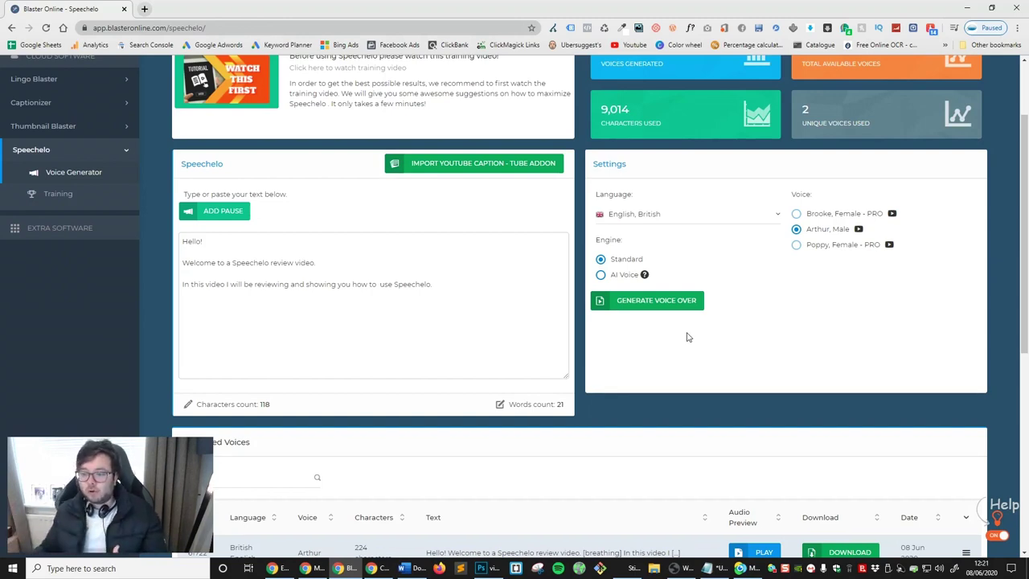
pyautogui.click(617, 259)
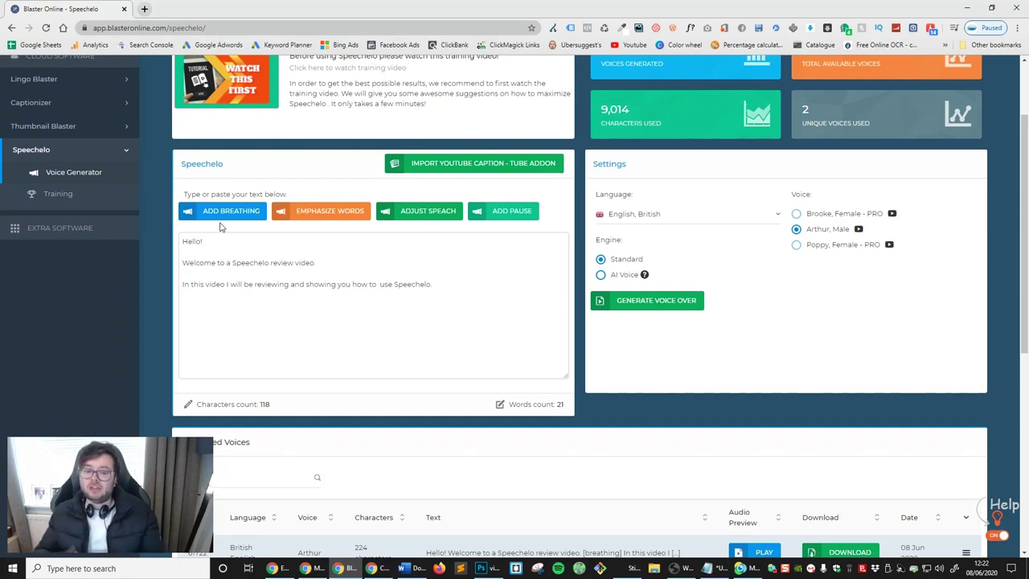
# Step: Insert a [breathing] tag after the welcome sentence and emphasise 'how to'
pyautogui.click(325, 275)
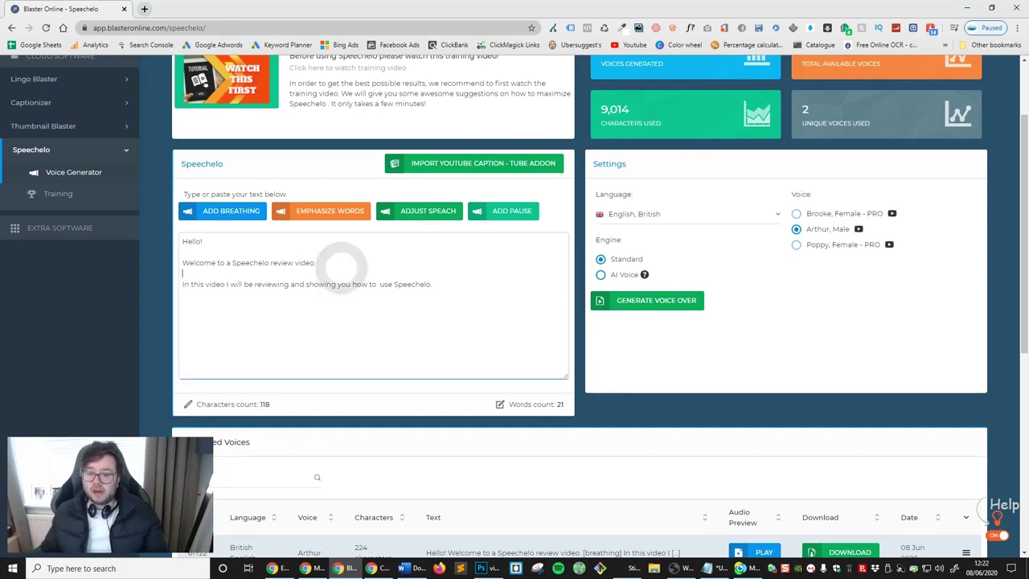
pyautogui.click(245, 212)
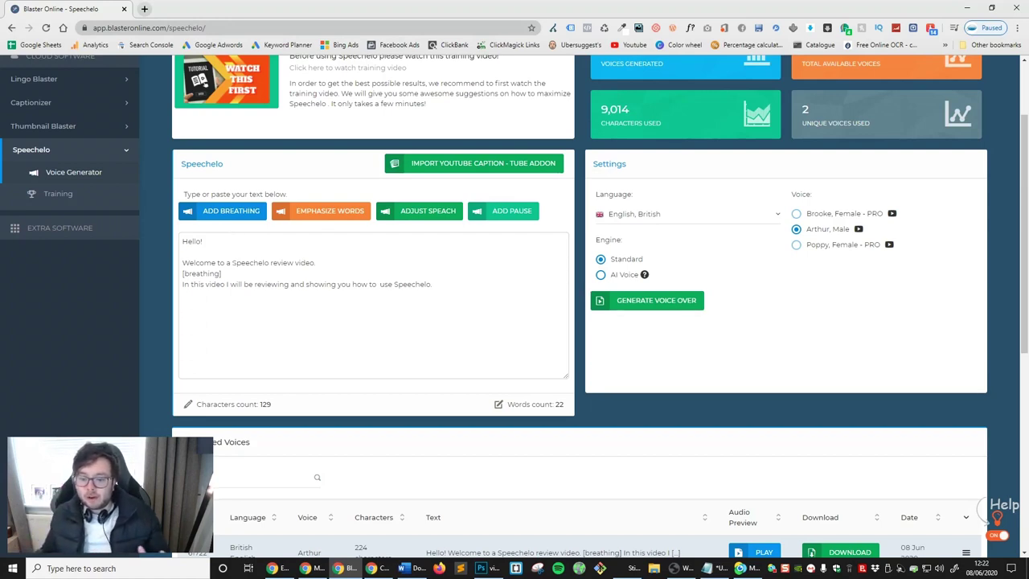
pyautogui.moveTo(352, 283); pyautogui.dragTo(378, 284)
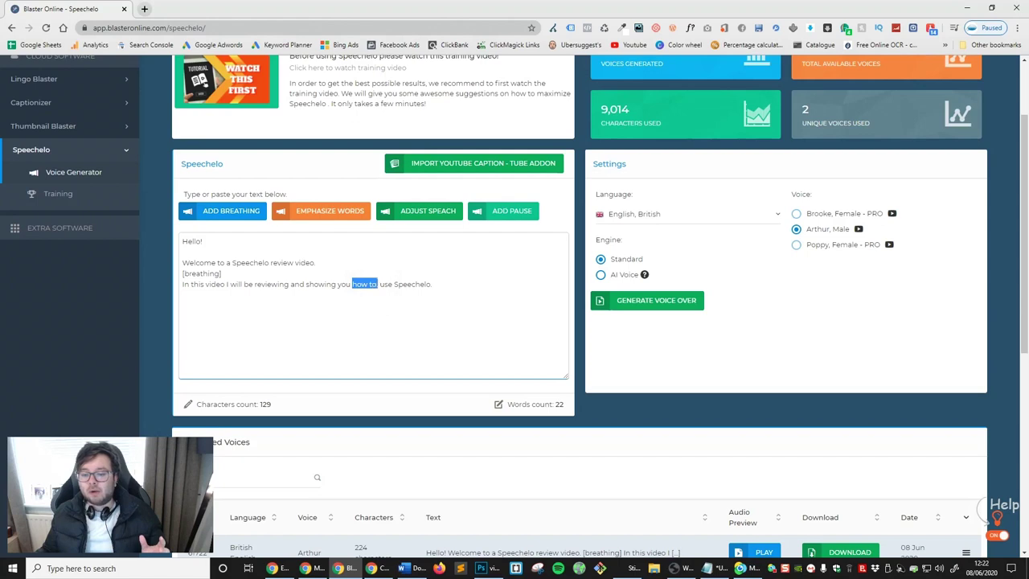
pyautogui.click(345, 214)
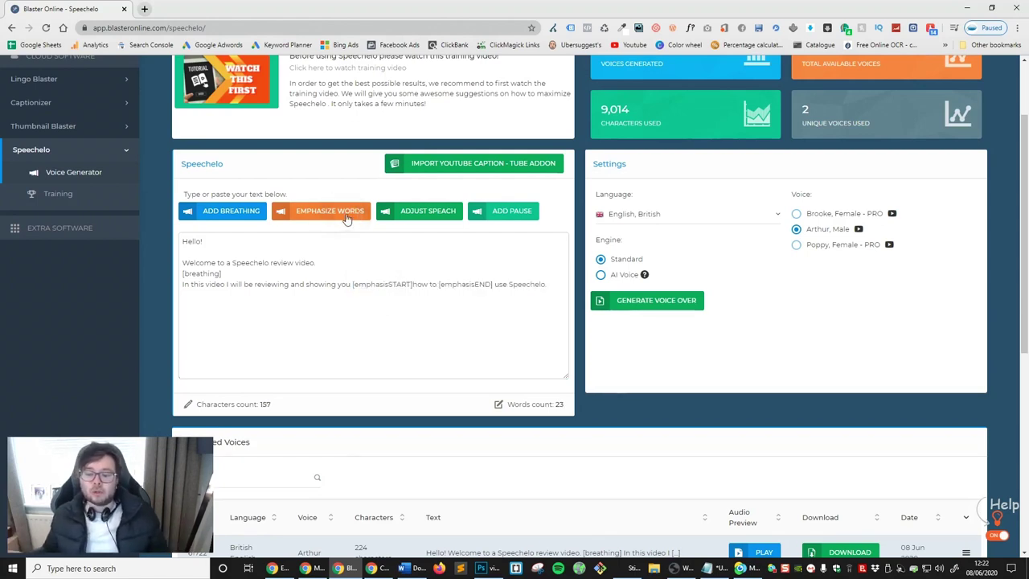
pyautogui.moveTo(412, 285); pyautogui.dragTo(474, 285)
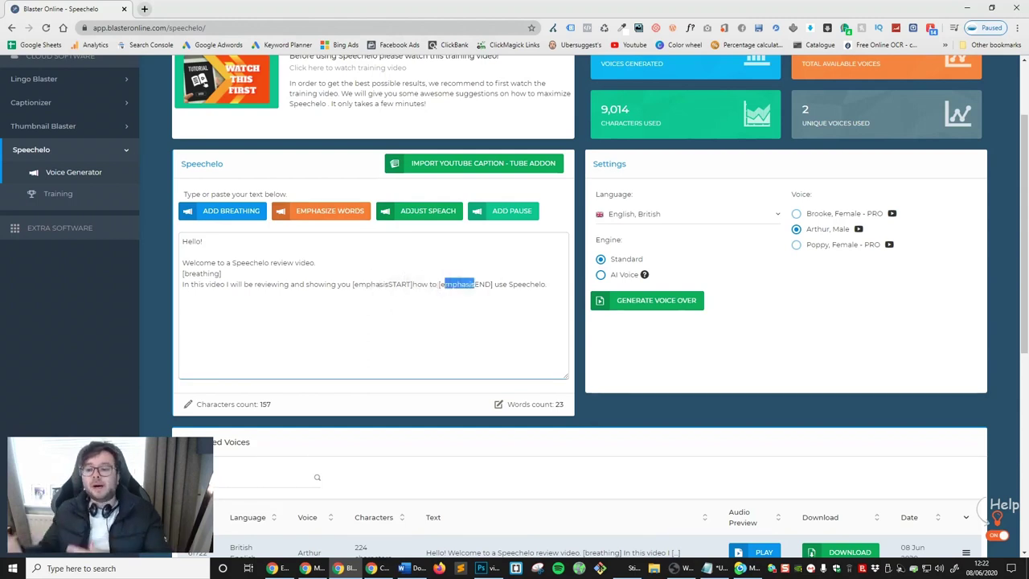
pyautogui.click(549, 278)
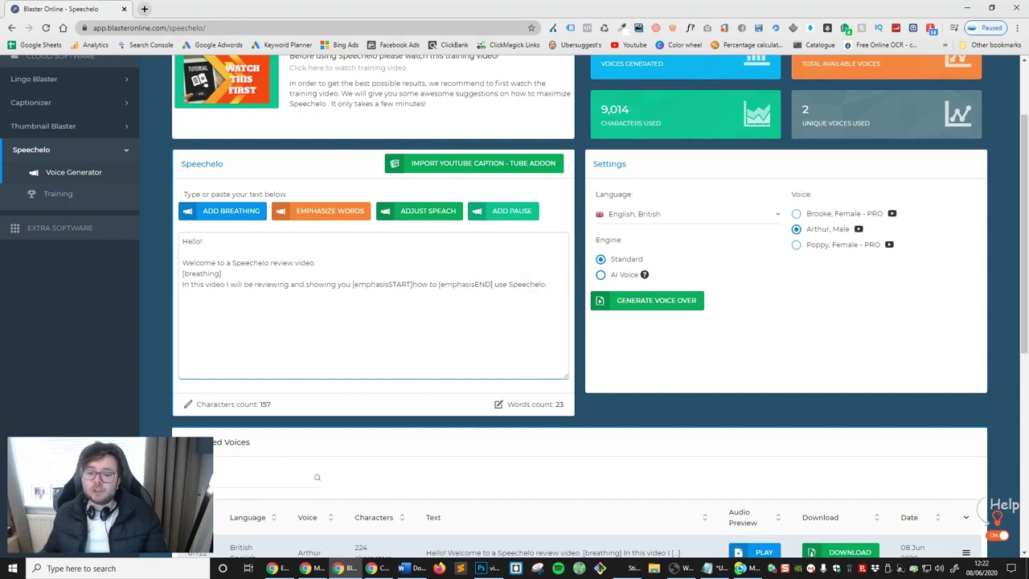
pyautogui.click(275, 246)
pyautogui.click(503, 210)
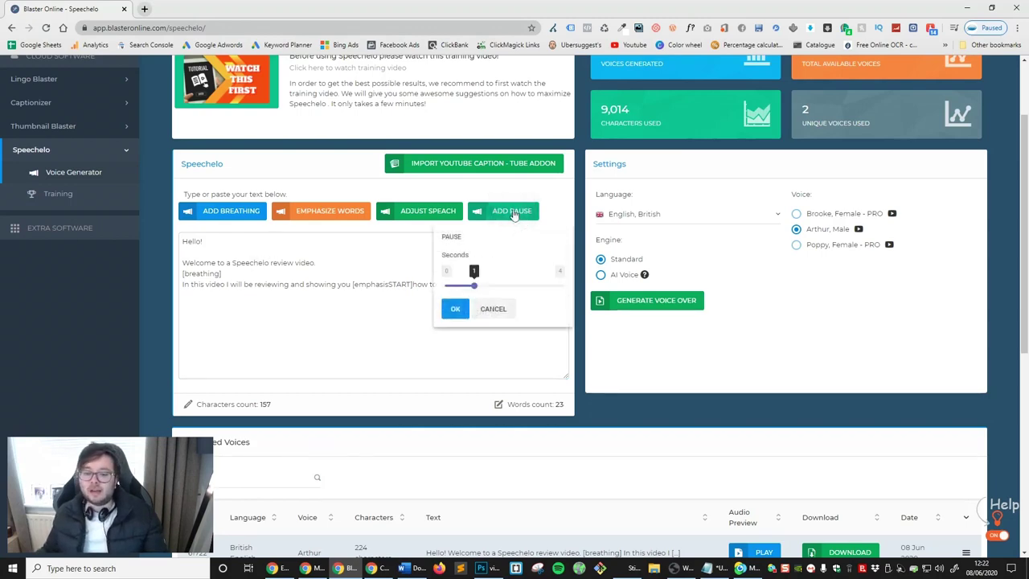
pyautogui.click(484, 307)
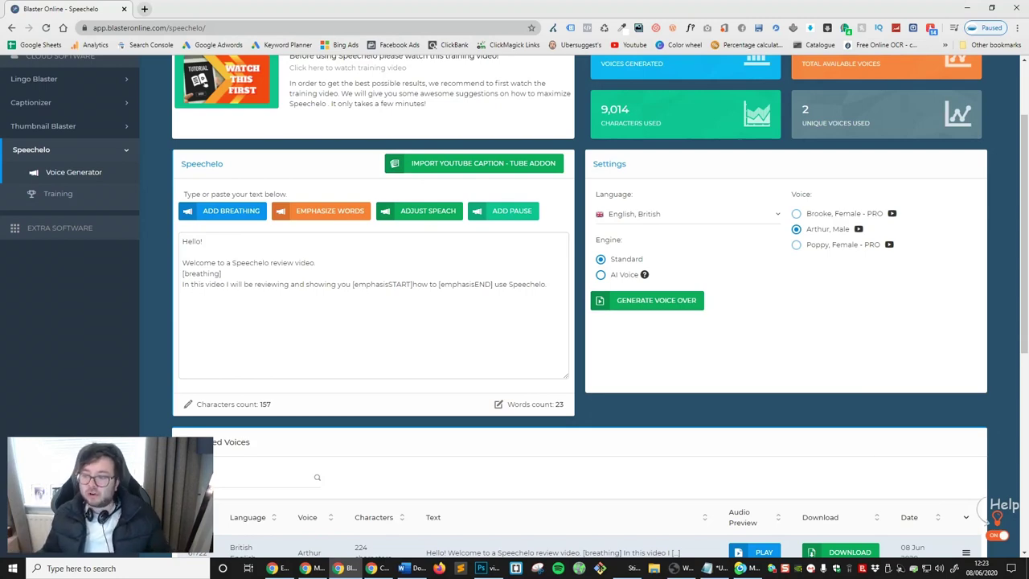
pyautogui.scroll(1, 578, 305)
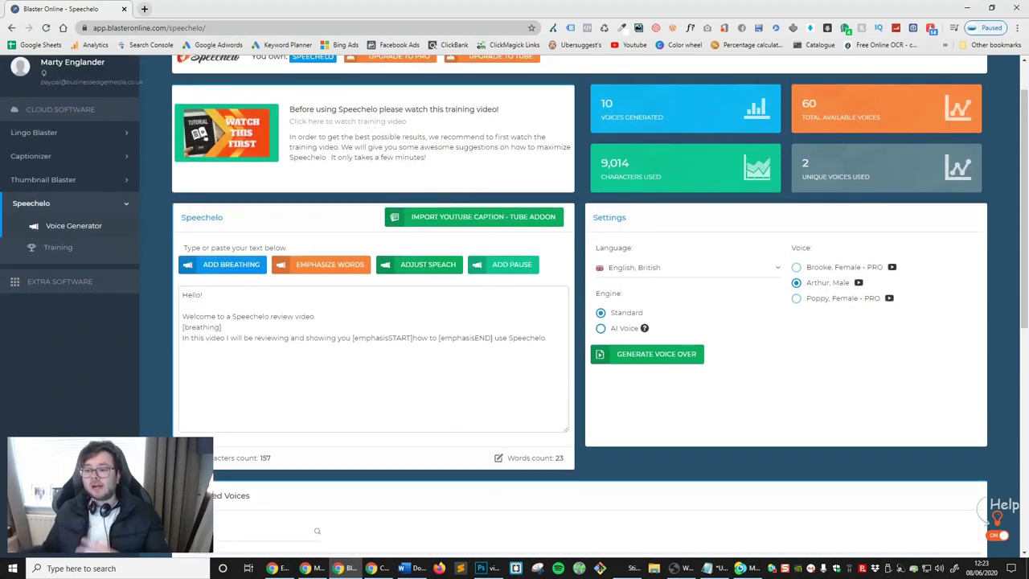
# Step: Try Dutch, then Danish, then return the language to English, British
pyautogui.click(655, 267)
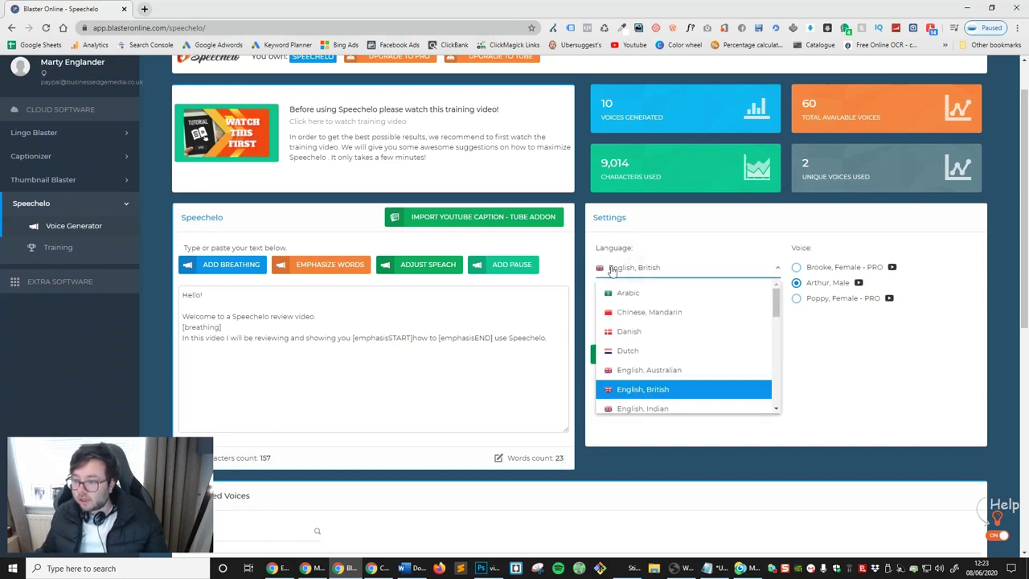
pyautogui.click(667, 350)
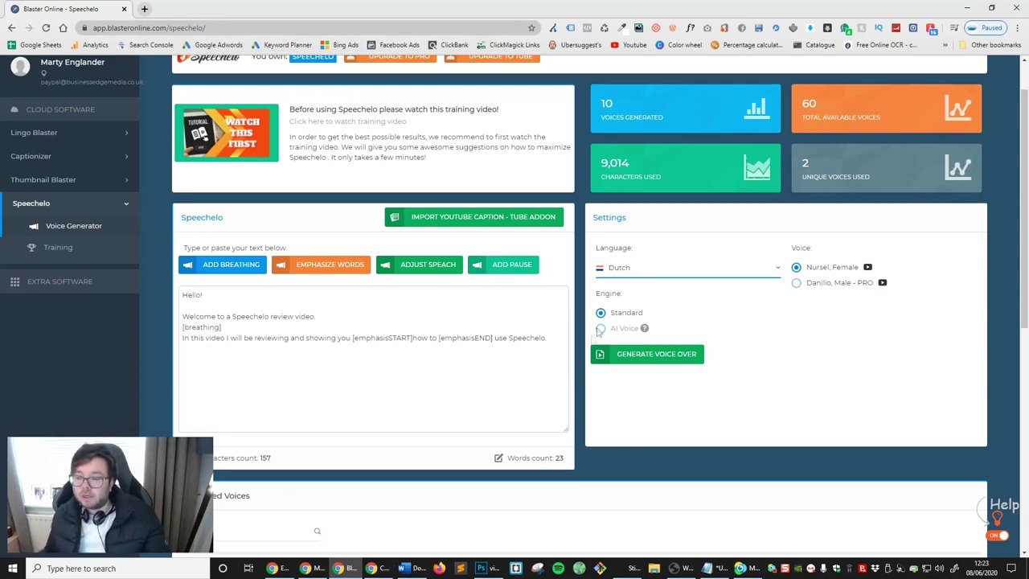
pyautogui.click(617, 272)
pyautogui.click(645, 333)
pyautogui.click(666, 273)
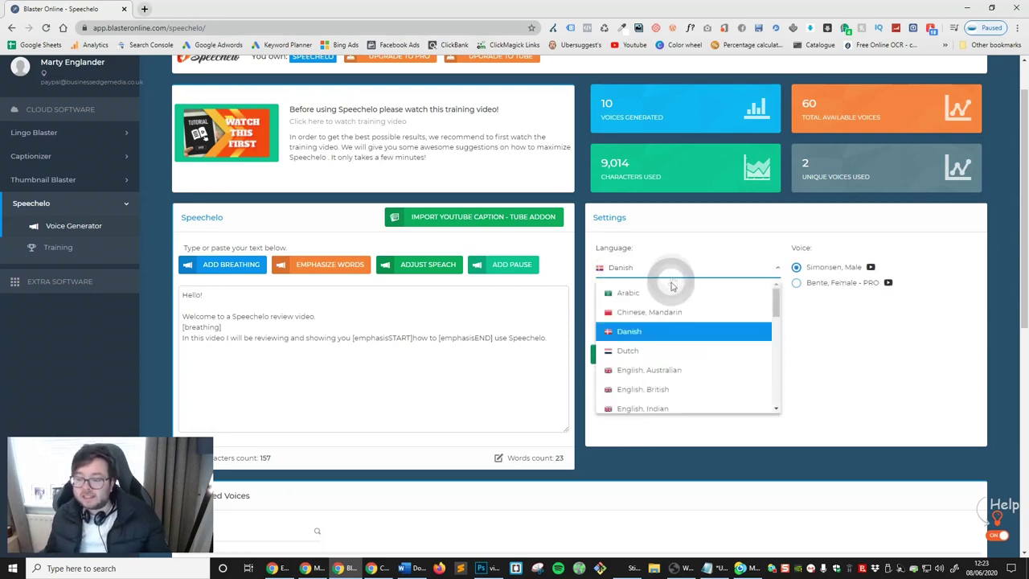
pyautogui.scroll(-1, 672, 321)
pyautogui.click(678, 338)
# Step: Cancel the switch to AI Voice, keeping the Standard engine and English, British
pyautogui.click(628, 328)
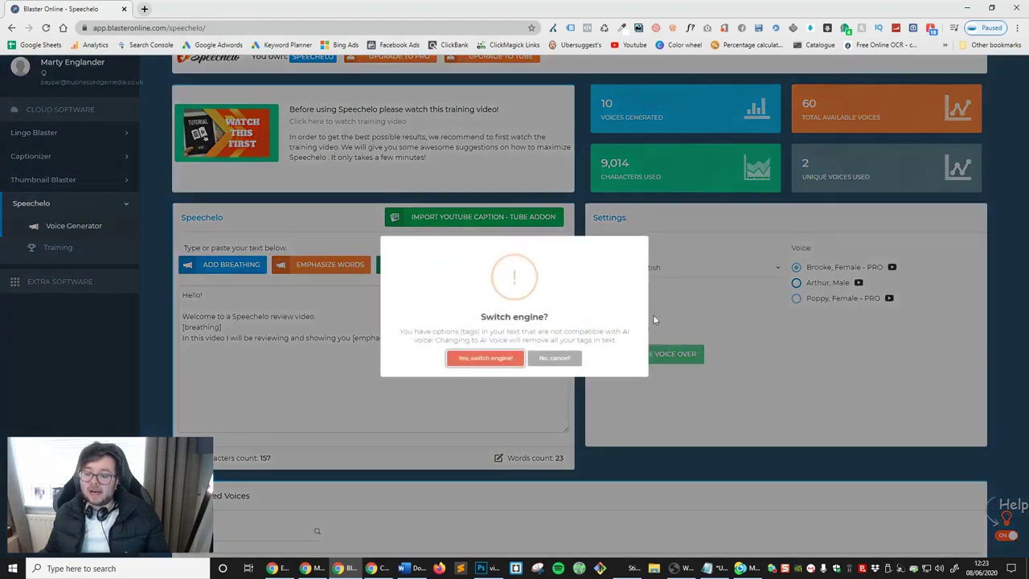
pyautogui.click(535, 360)
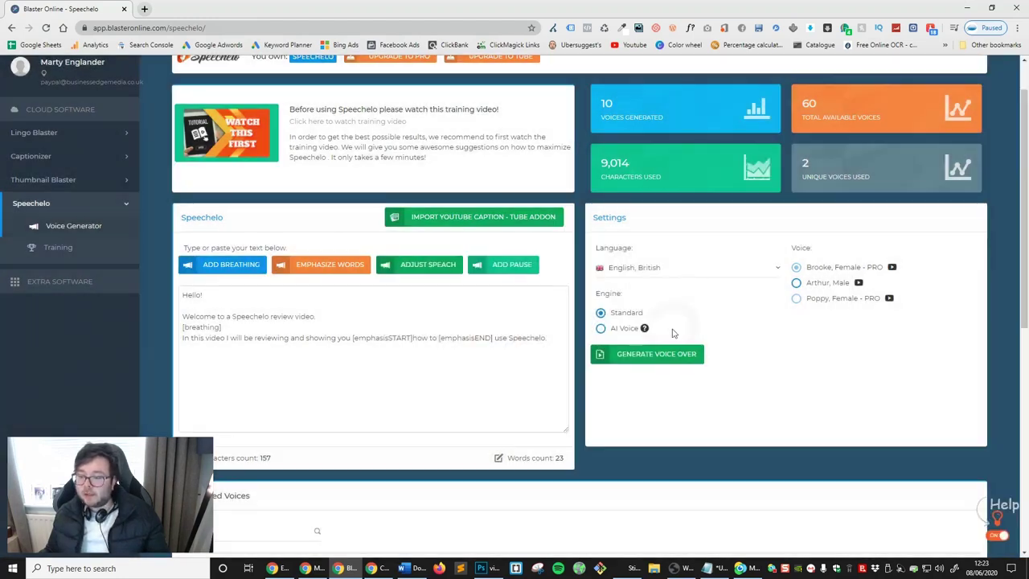
pyautogui.click(684, 270)
pyautogui.scroll(-2, 680, 352)
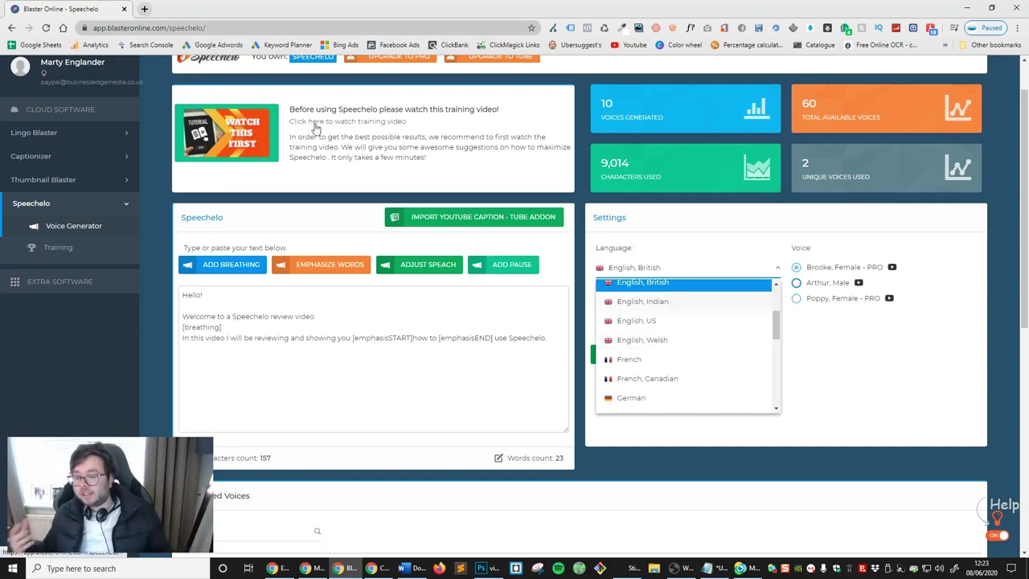
pyautogui.click(907, 363)
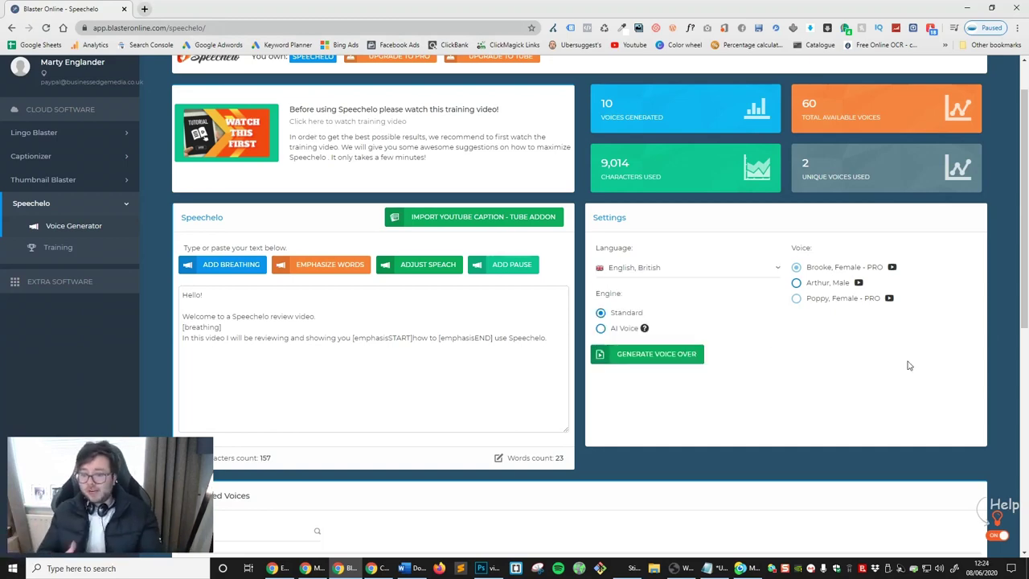
# Step: Replace the tagged script with the plain three-paragraph text
pyautogui.click(459, 367)
pyautogui.hotkey('ctrl', 'a')
pyautogui.press('BackSpace')
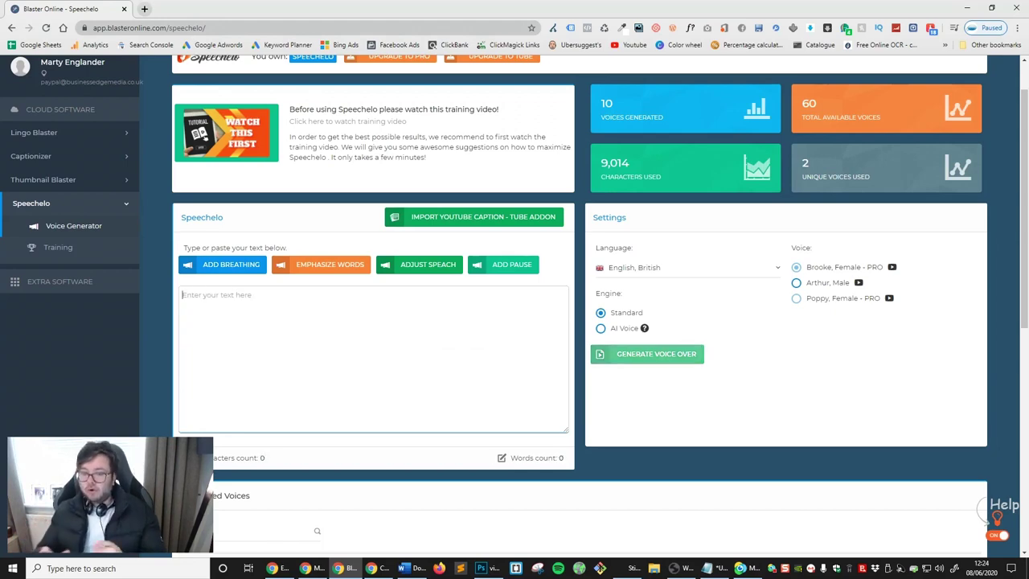
pyautogui.write('Hello!  Welcome to a Speechelo review video.  In this video I will be reviewing and showing you how to  use Speechelo.')
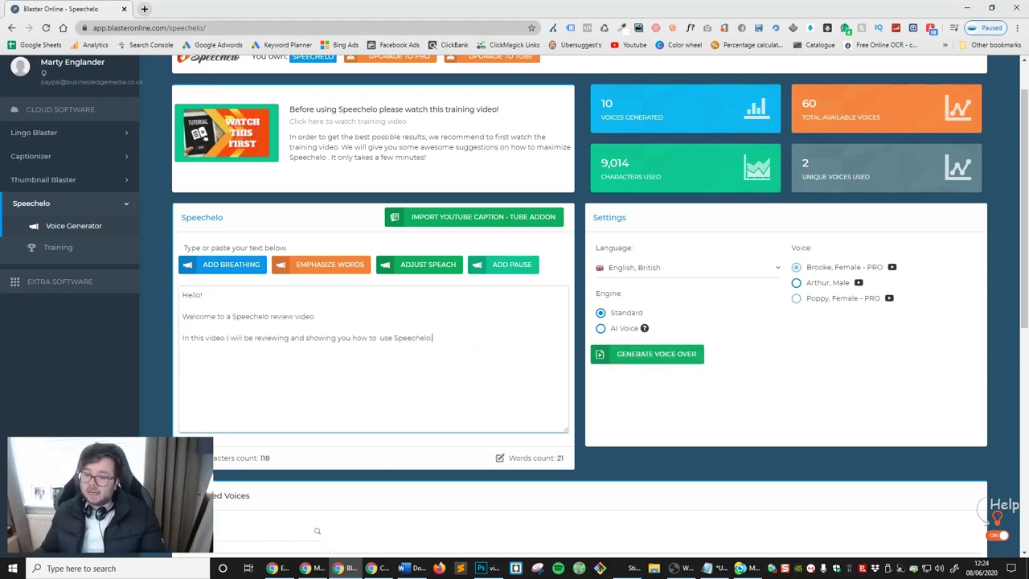
# Step: Switch to the AI Voice engine with Arthur, Male and generate the voice-over
pyautogui.click(599, 329)
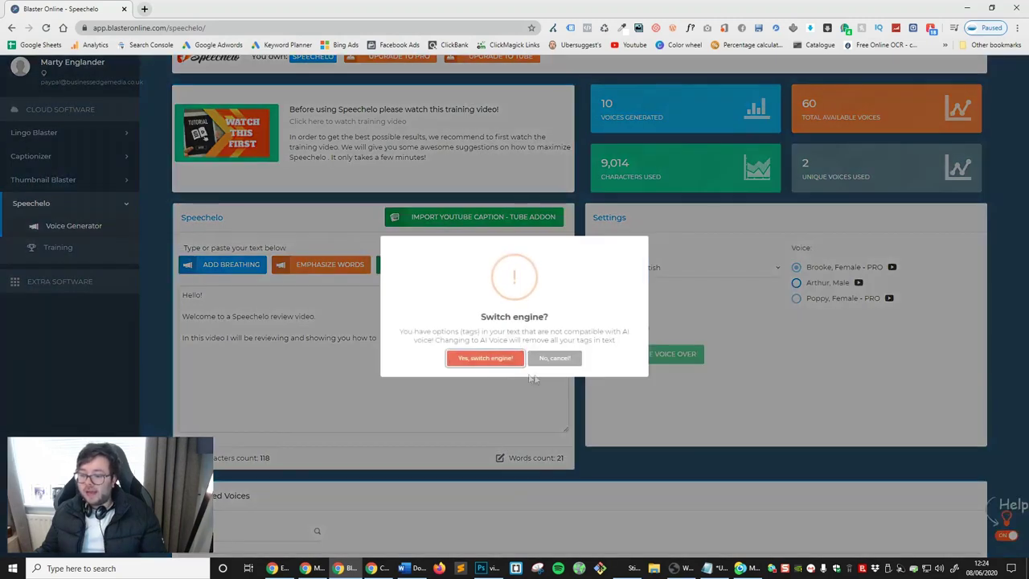
pyautogui.click(485, 362)
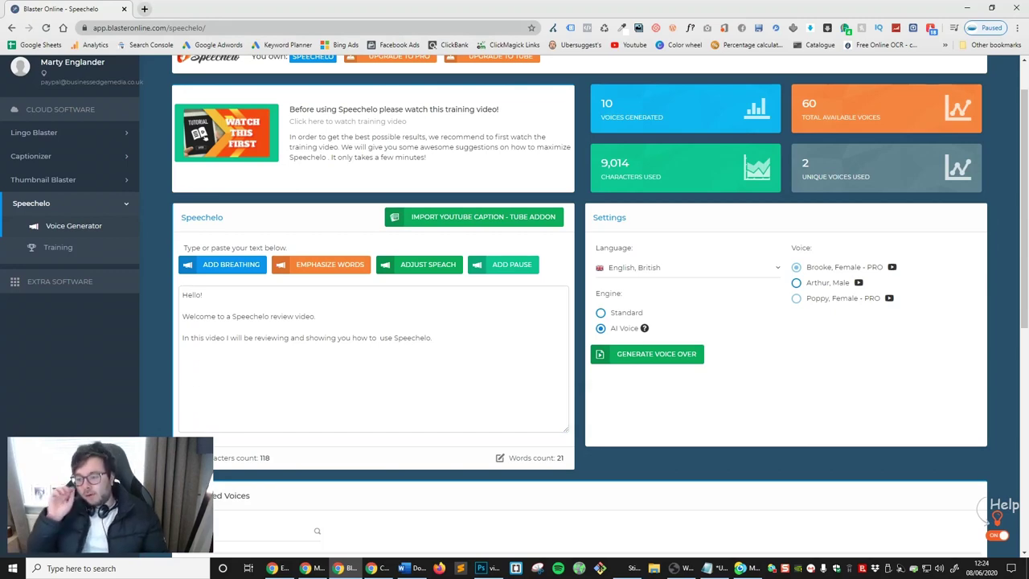
pyautogui.click(795, 282)
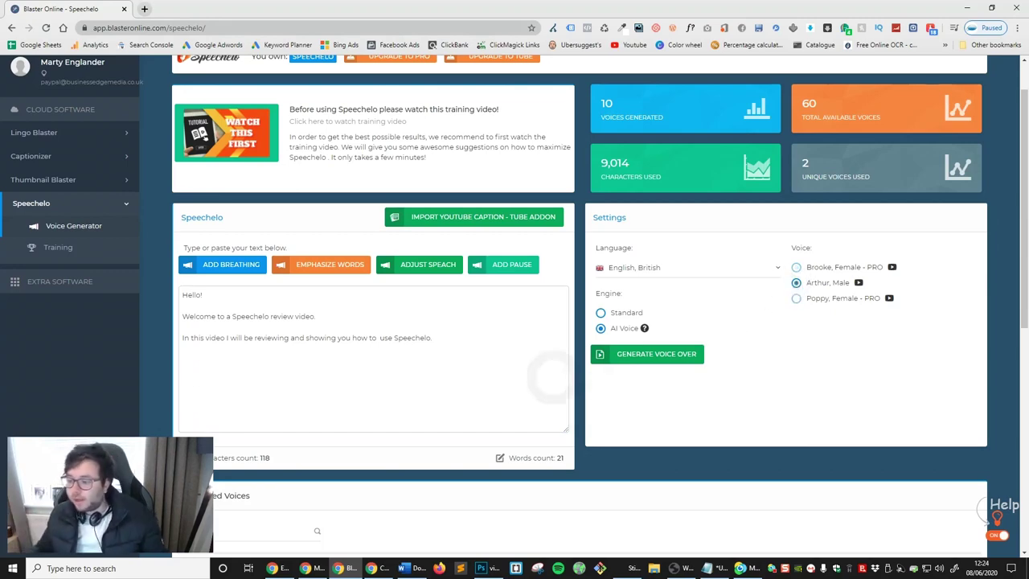
pyautogui.click(609, 367)
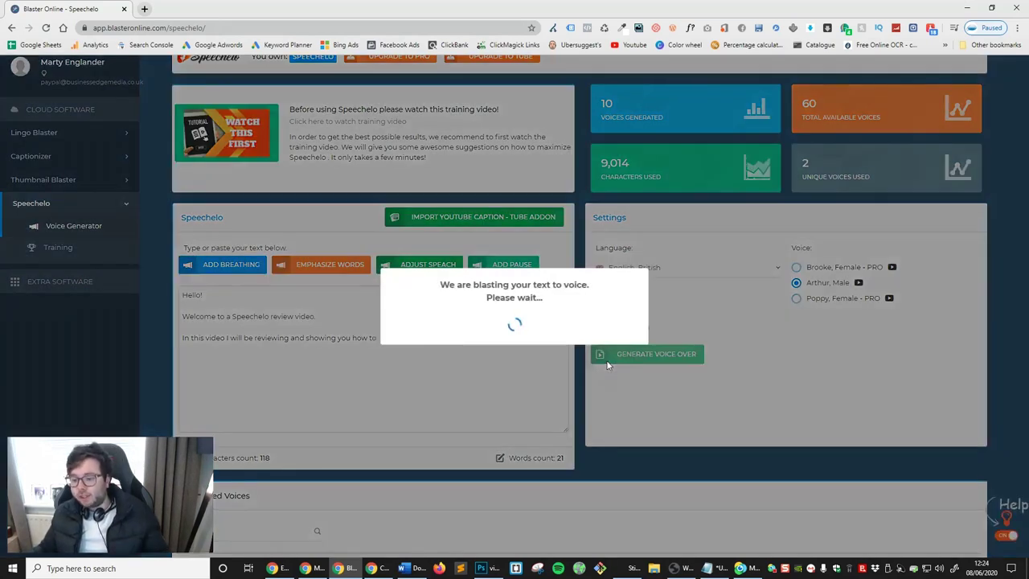
# Step: Download the newest Arthur voice-over from the Generated Voices list
pyautogui.click(513, 353)
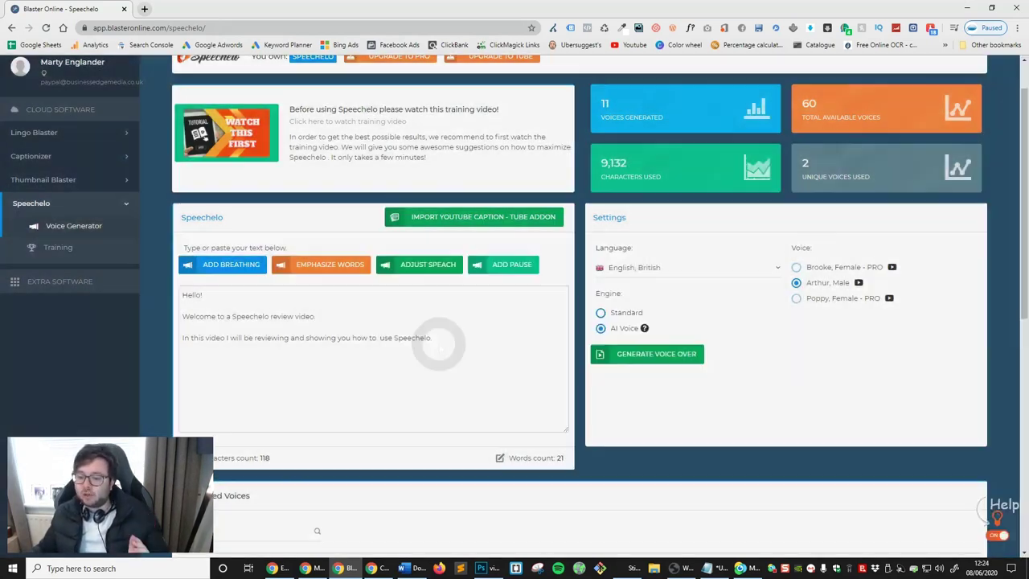
pyautogui.scroll(-5, 723, 335)
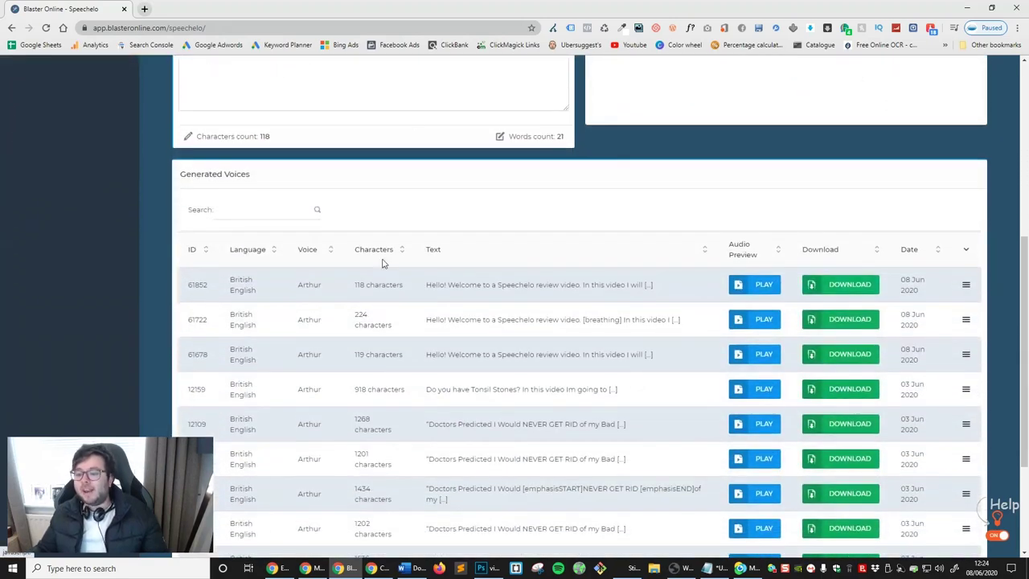
pyautogui.scroll(-2, 373, 341)
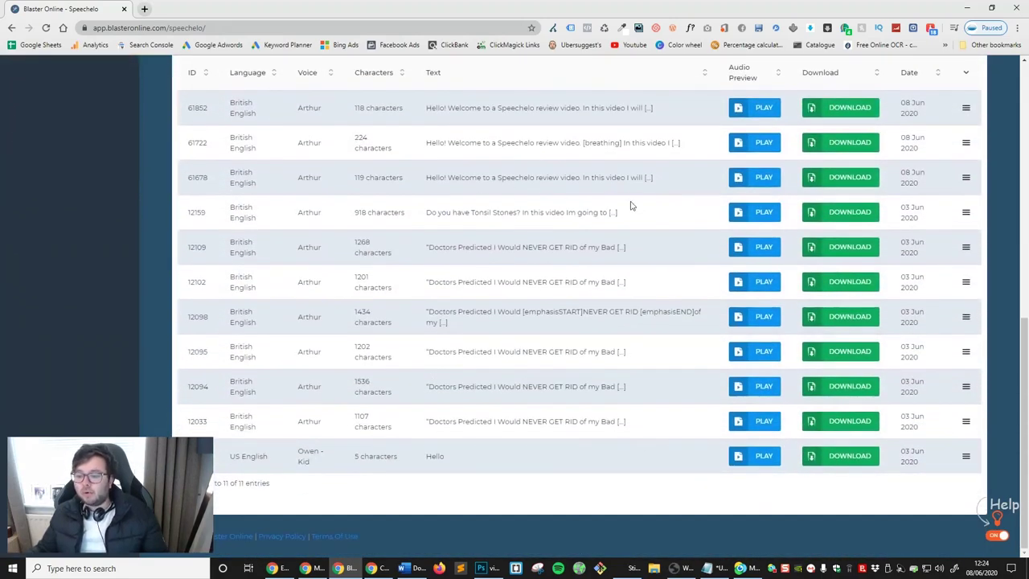
pyautogui.scroll(4, 630, 206)
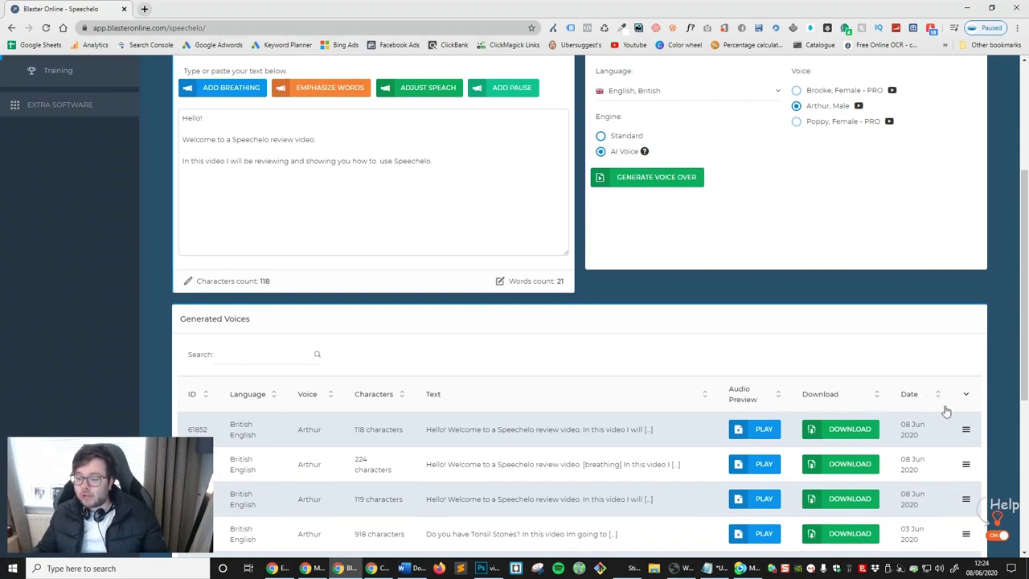
pyautogui.click(966, 429)
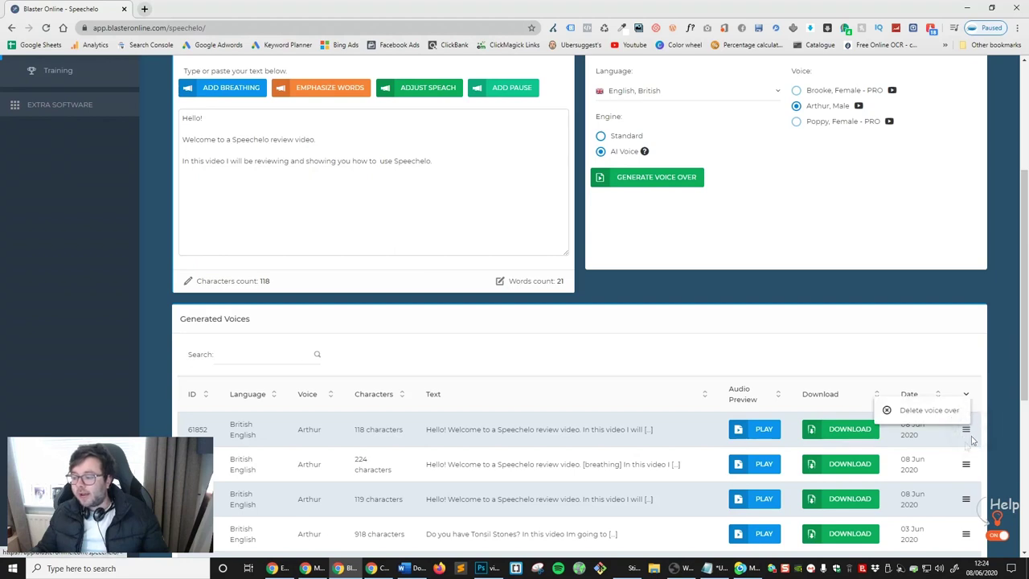
pyautogui.click(842, 431)
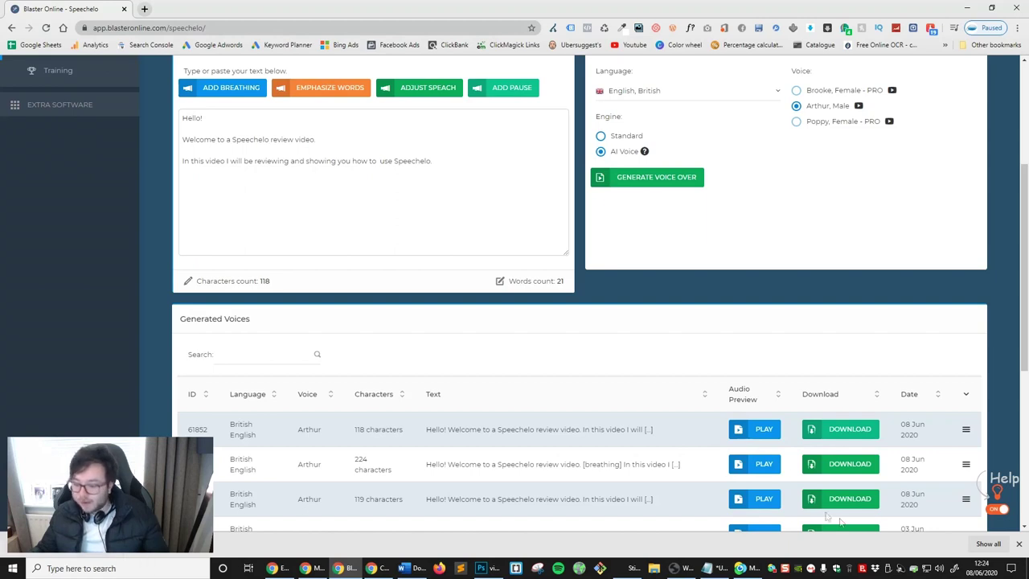
# Step: Play and scrub through the 9-second preview, then close it
pyautogui.click(756, 434)
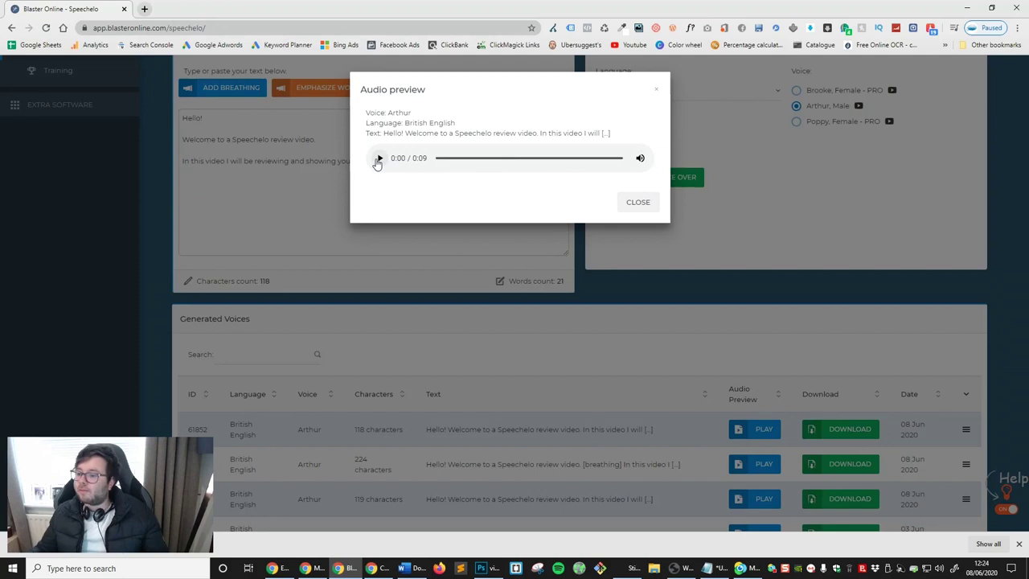
pyautogui.click(378, 161)
pyautogui.moveTo(447, 159); pyautogui.dragTo(472, 158)
pyautogui.click(379, 159)
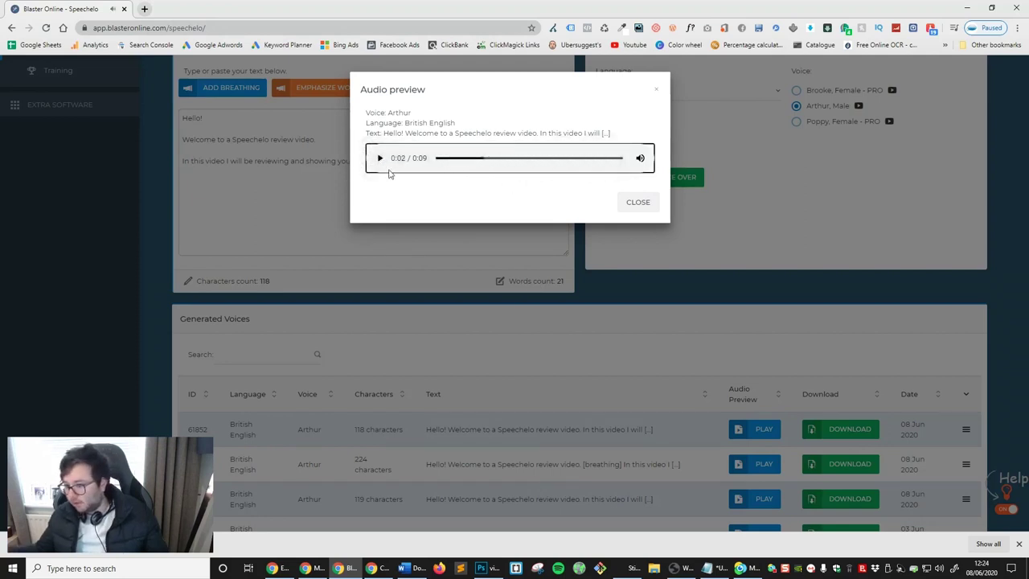
pyautogui.click(639, 202)
pyautogui.scroll(2, 892, 327)
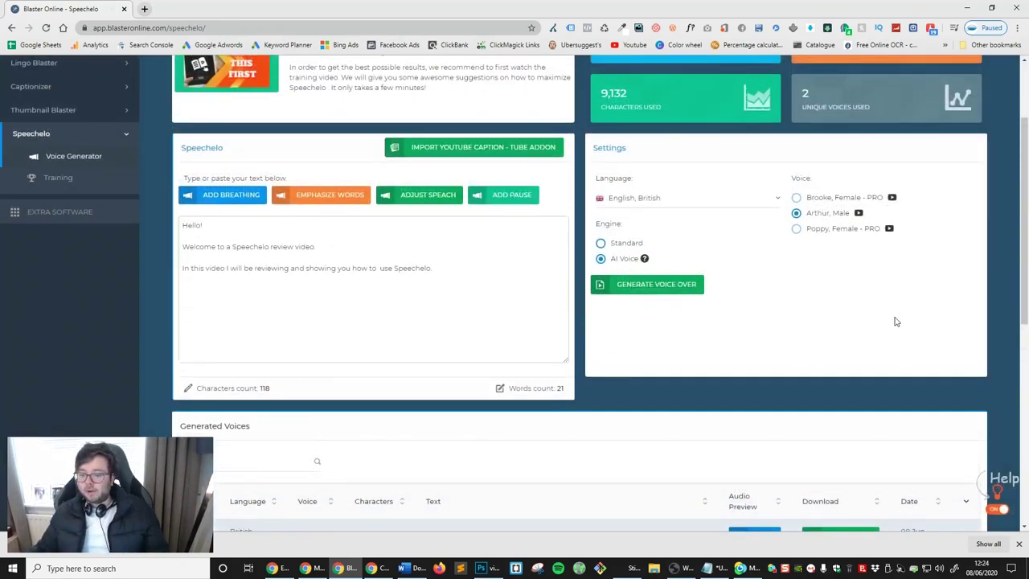
# Step: Add a [breathing] tag after the welcome line of the script
pyautogui.scroll(2, 896, 322)
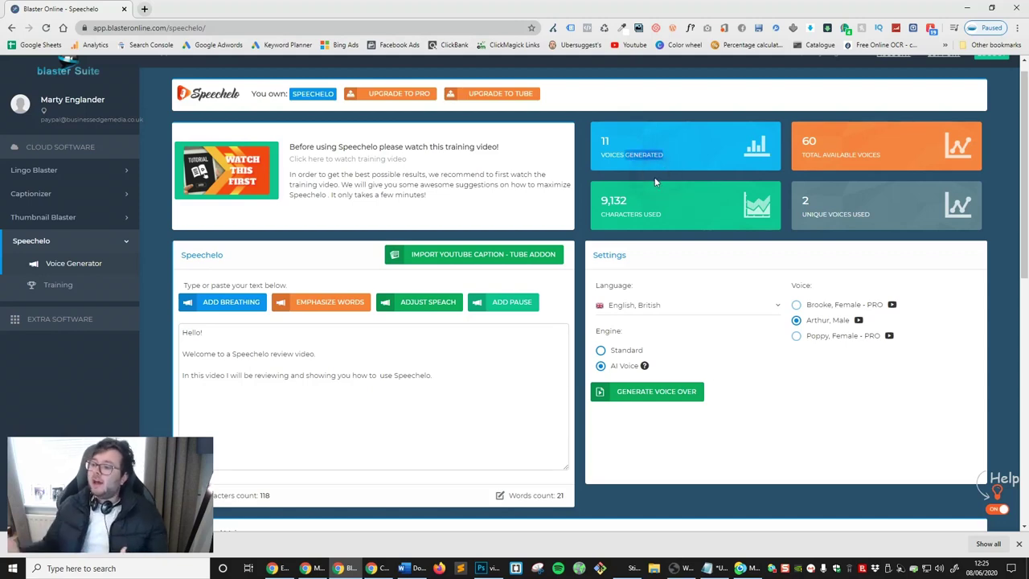
pyautogui.scroll(-4, 702, 161)
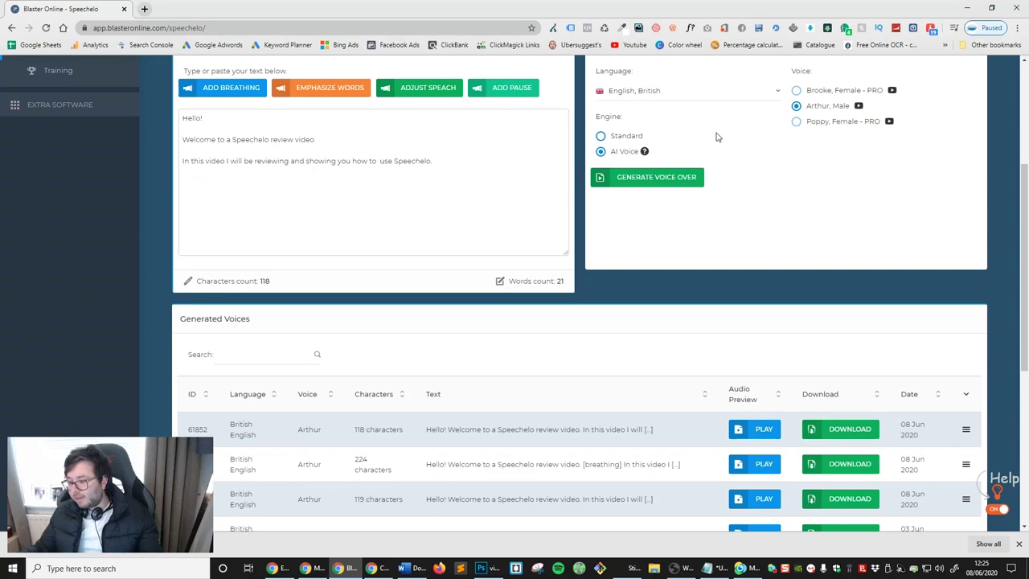
pyautogui.scroll(-3, 718, 138)
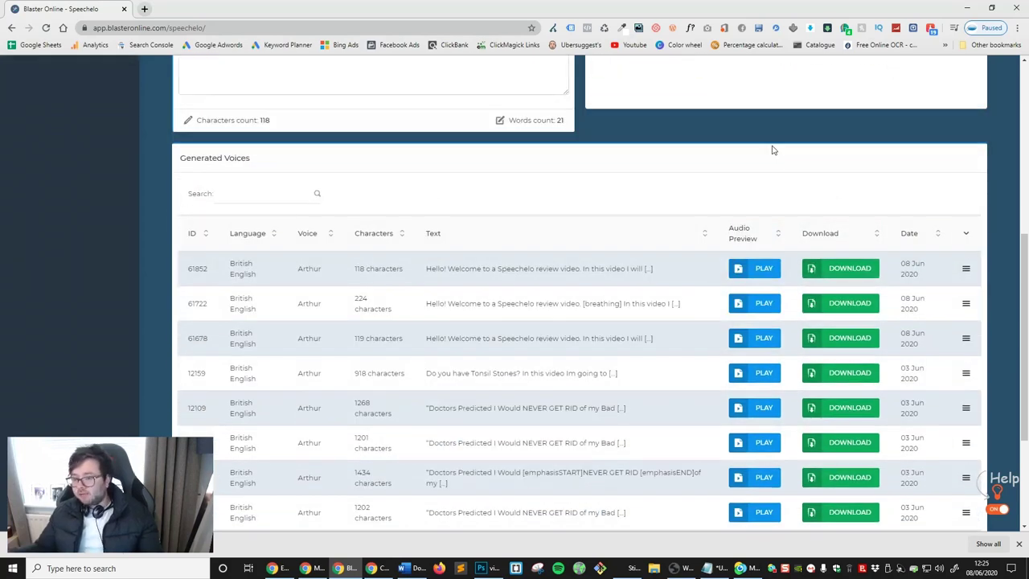
pyautogui.scroll(4, 783, 148)
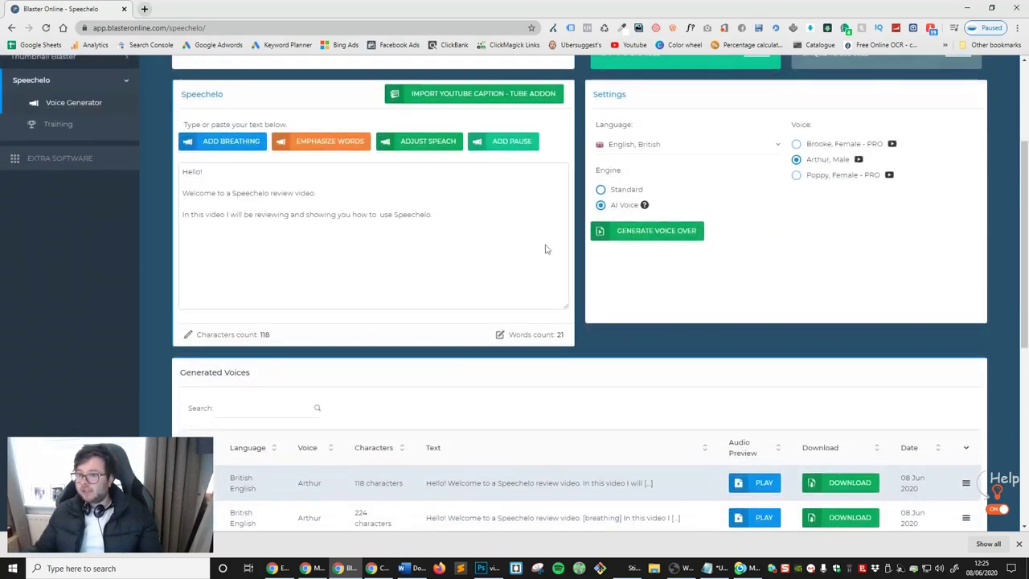
pyautogui.hotkey('ctrl', 'a')
pyautogui.click(470, 266)
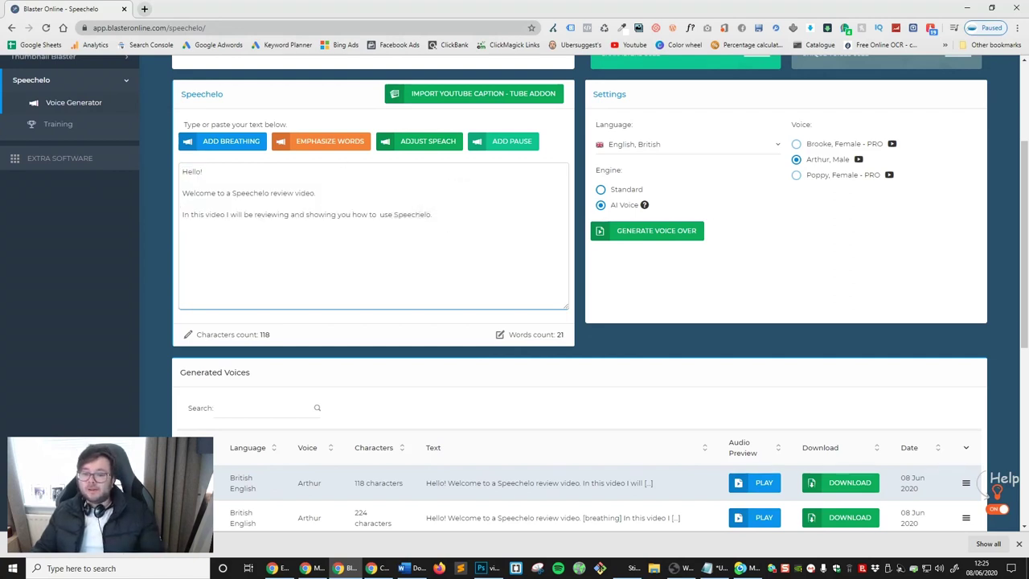
pyautogui.click(196, 147)
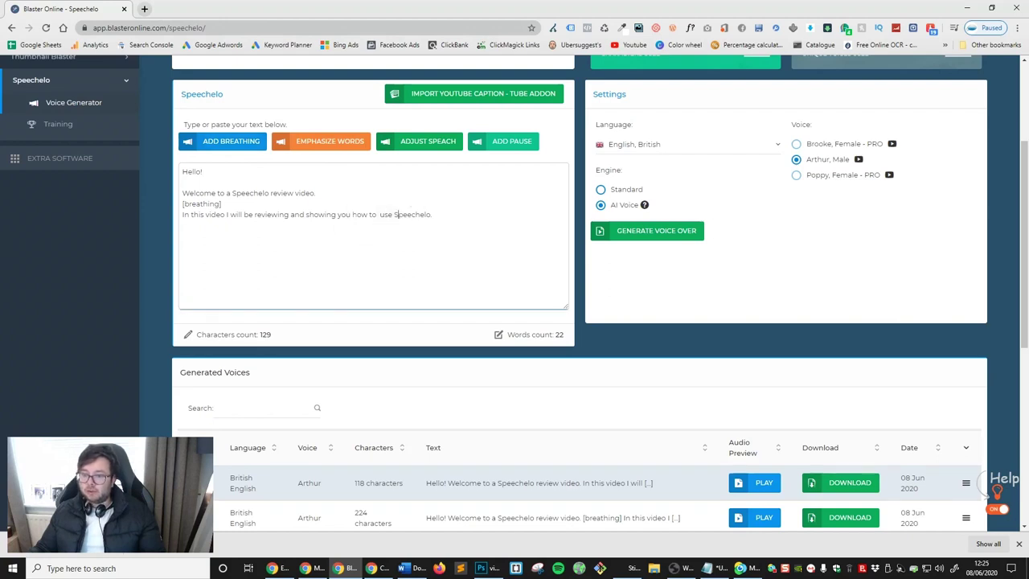
# Step: Emphasise 'how to' and bring up the Adjust Speech volume, rate and pitch settings
pyautogui.moveTo(377, 215); pyautogui.dragTo(352, 215)
pyautogui.click(336, 154)
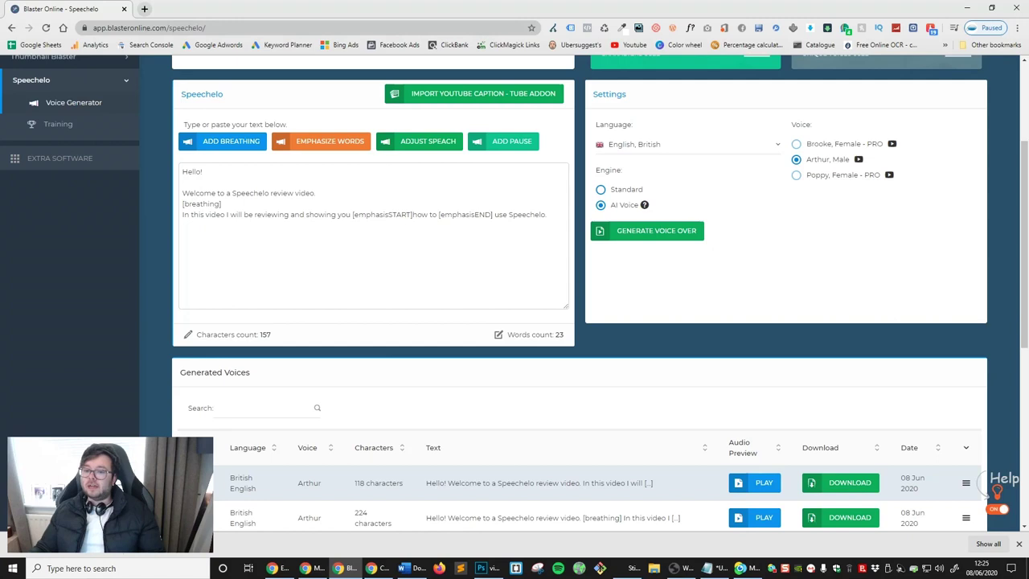
pyautogui.click(437, 148)
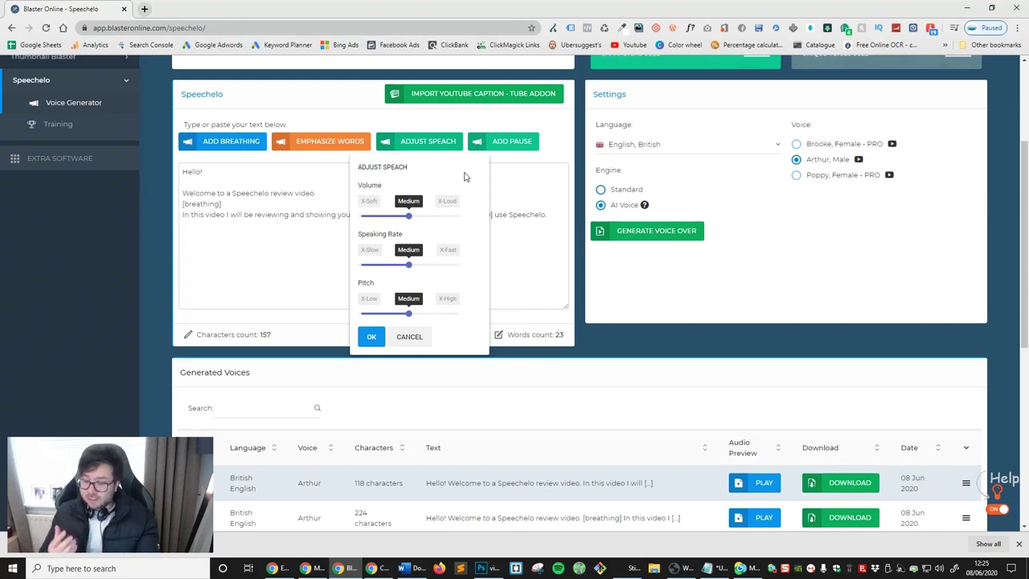
# Step: Wrap the closing word 'Speechelo' in speech-adjust tags with Volume Loud, Speaking Rate Slow and Pitch High
pyautogui.click(520, 215)
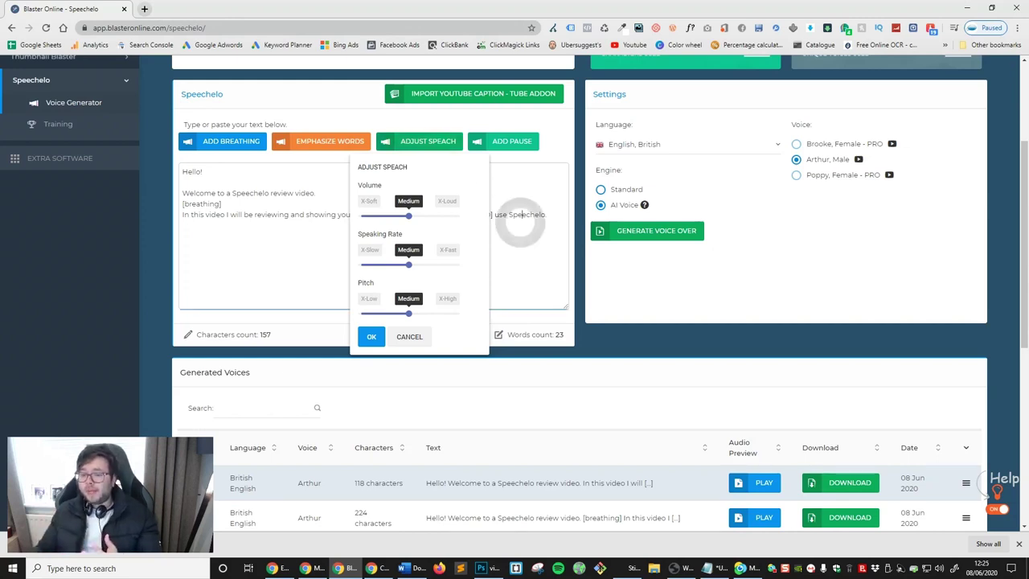
pyautogui.doubleClick(520, 215)
pyautogui.click(517, 274)
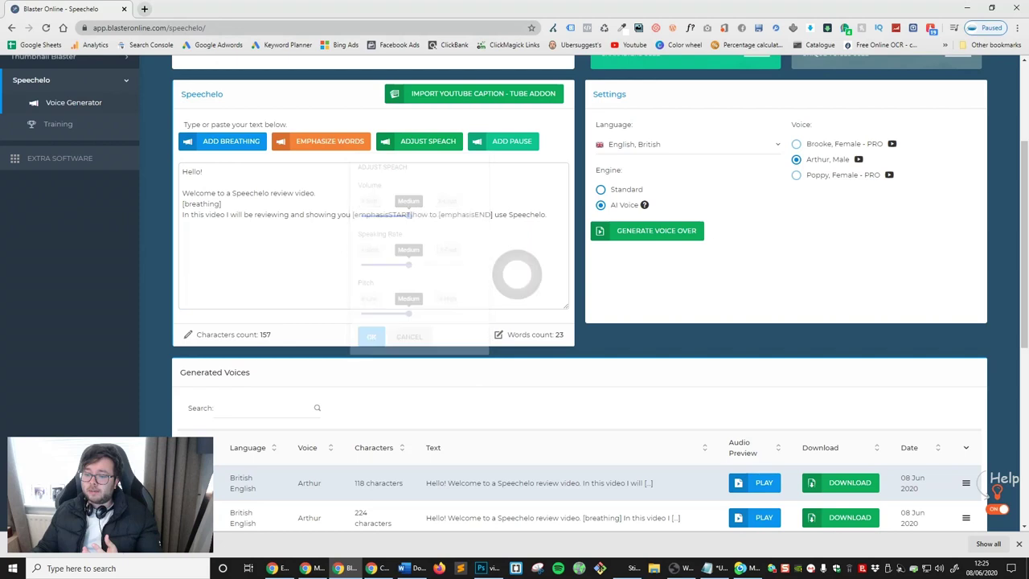
pyautogui.doubleClick(511, 214)
pyautogui.click(438, 149)
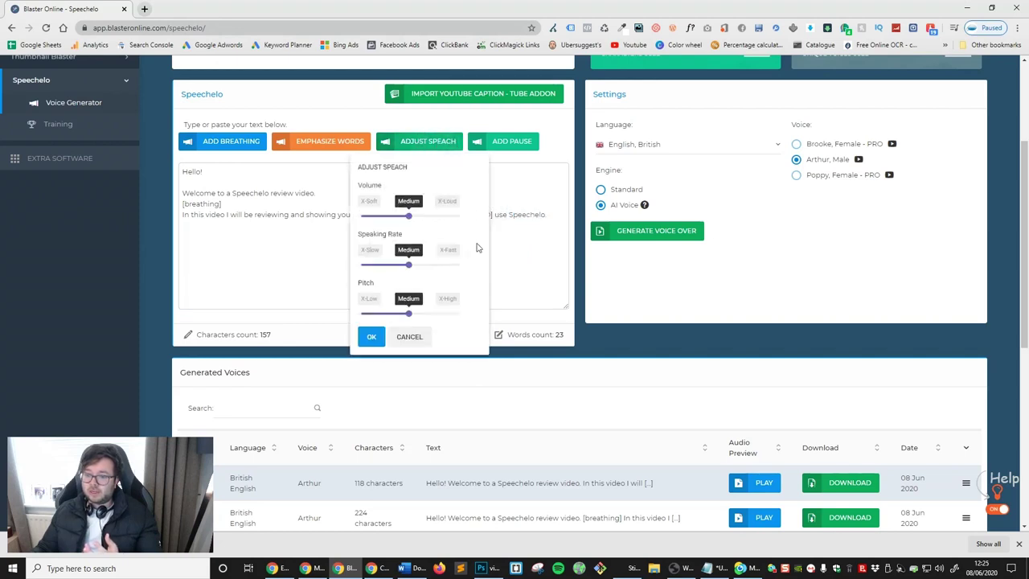
pyautogui.moveTo(409, 216); pyautogui.dragTo(430, 217)
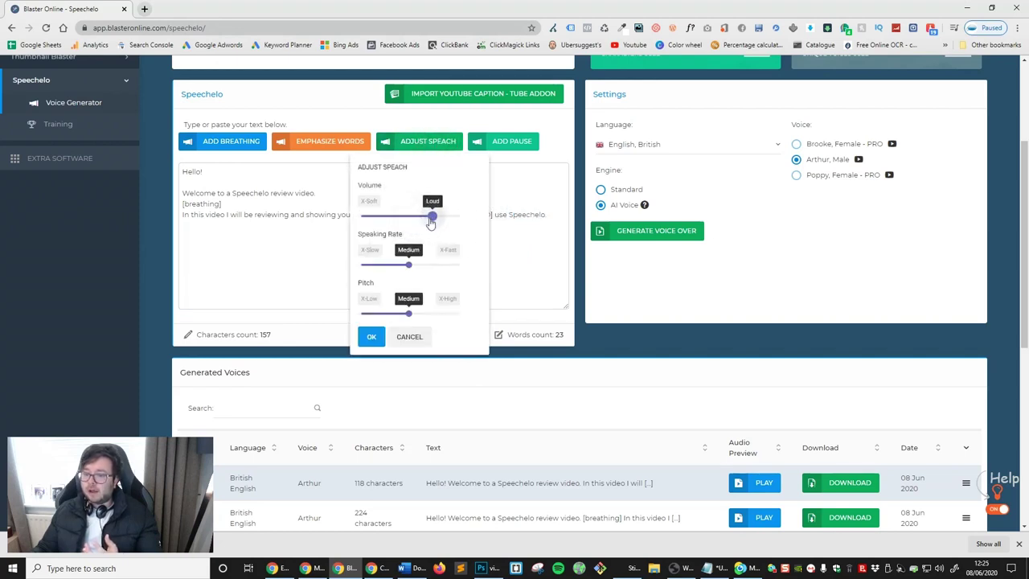
pyautogui.moveTo(408, 265); pyautogui.dragTo(382, 267)
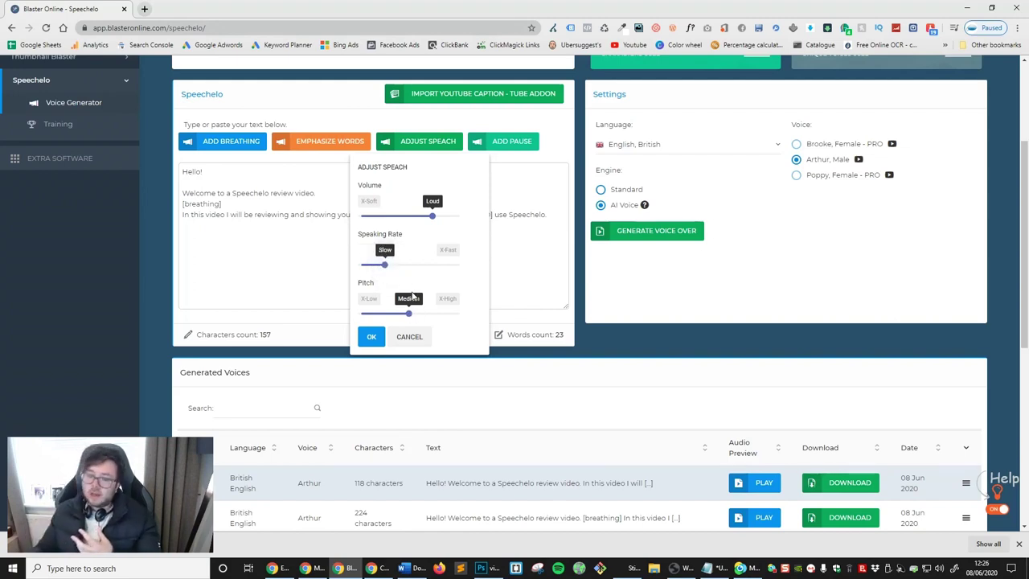
pyautogui.moveTo(409, 313); pyautogui.dragTo(437, 313)
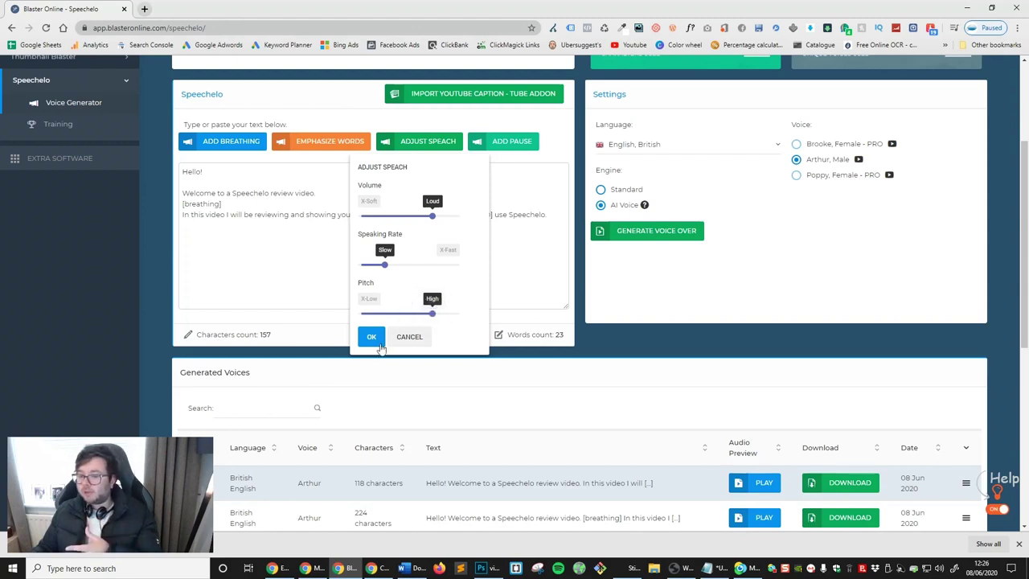
pyautogui.click(372, 336)
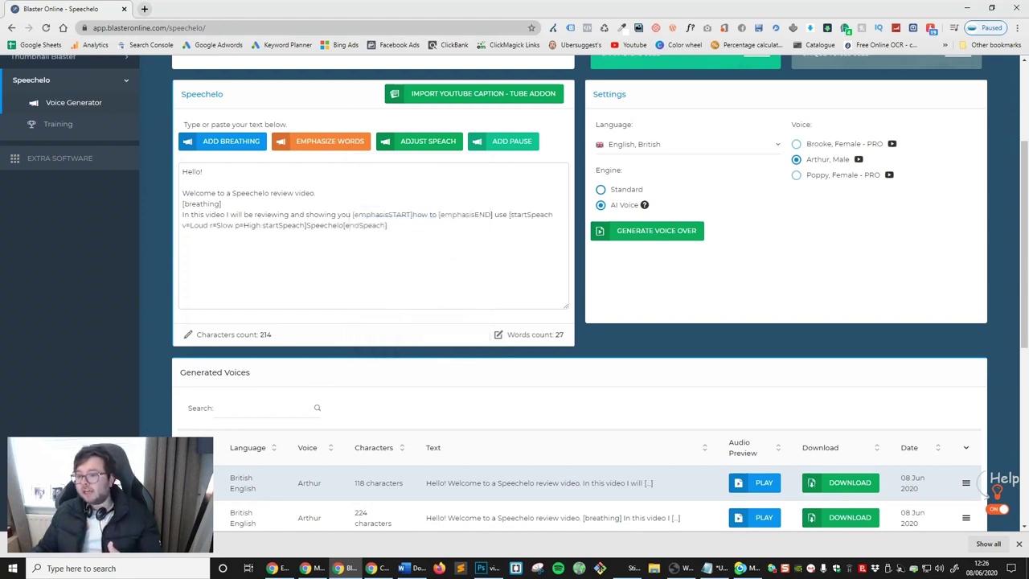
pyautogui.click(524, 216)
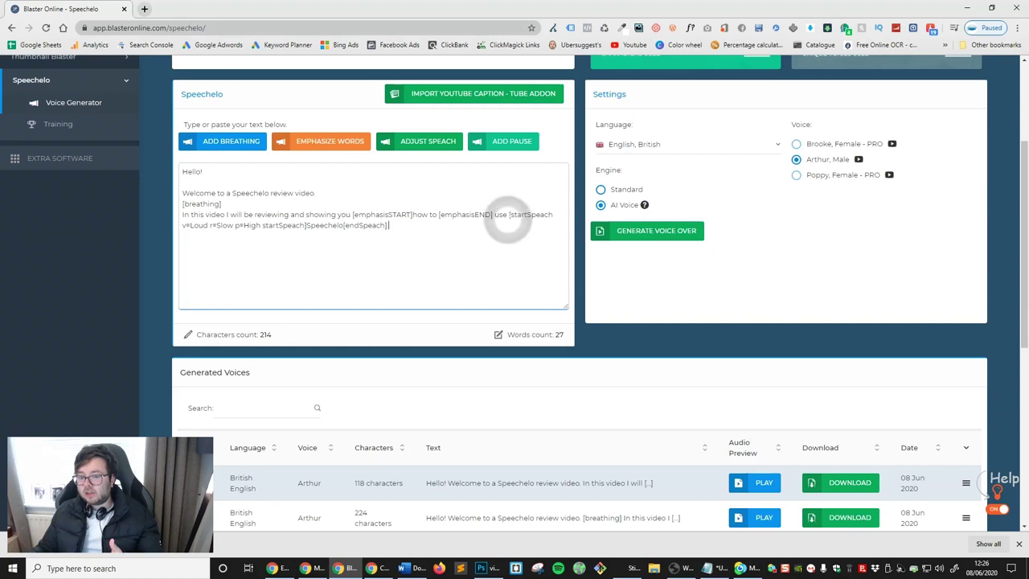
pyautogui.tripleClick(356, 222)
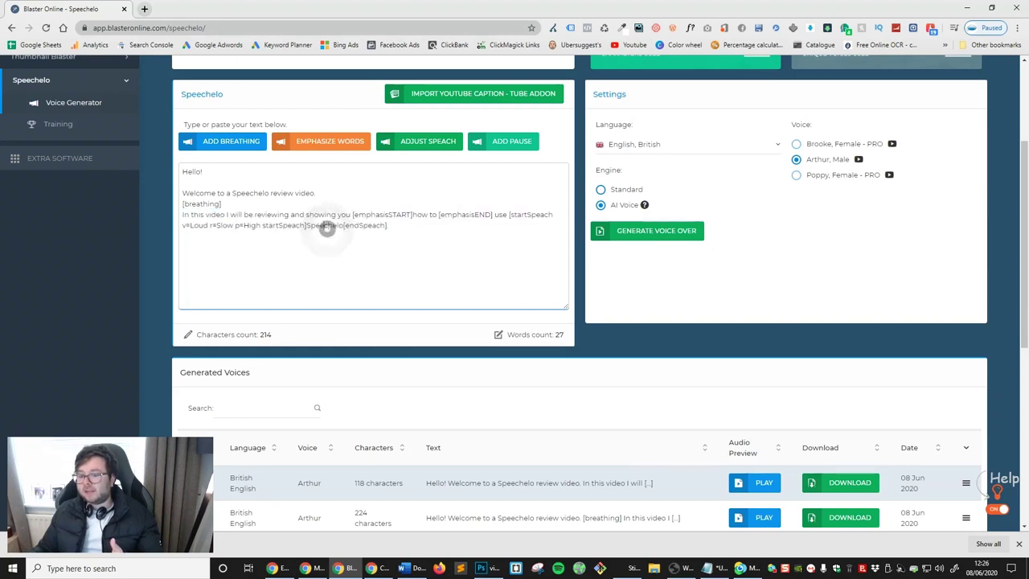
pyautogui.doubleClick(325, 226)
pyautogui.click(406, 227)
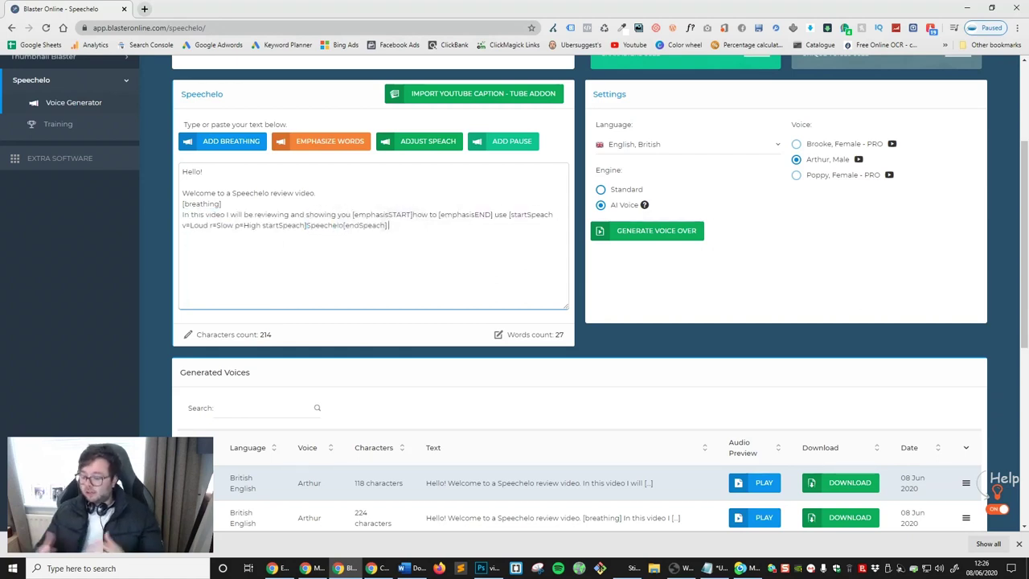
pyautogui.write('.')
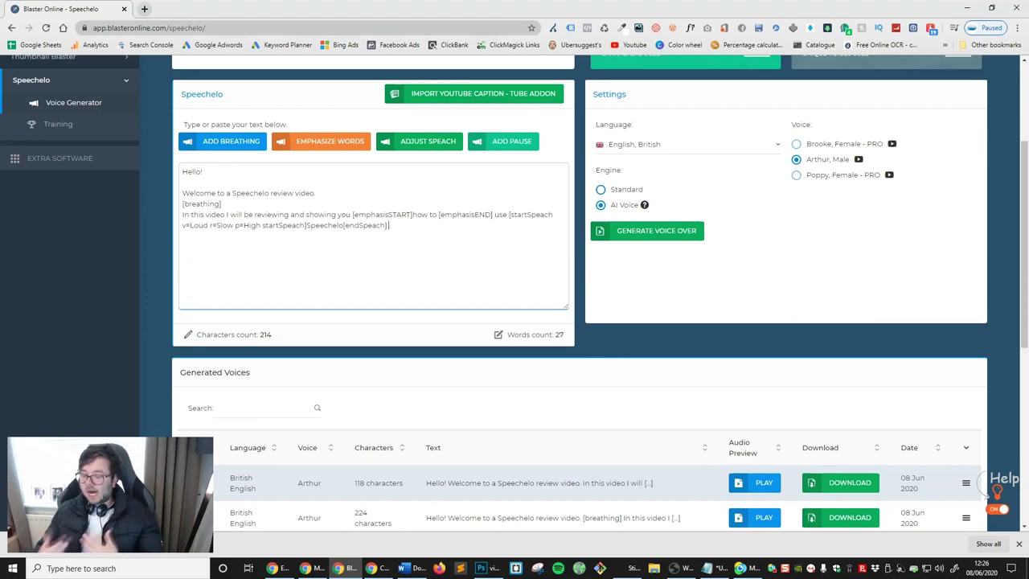